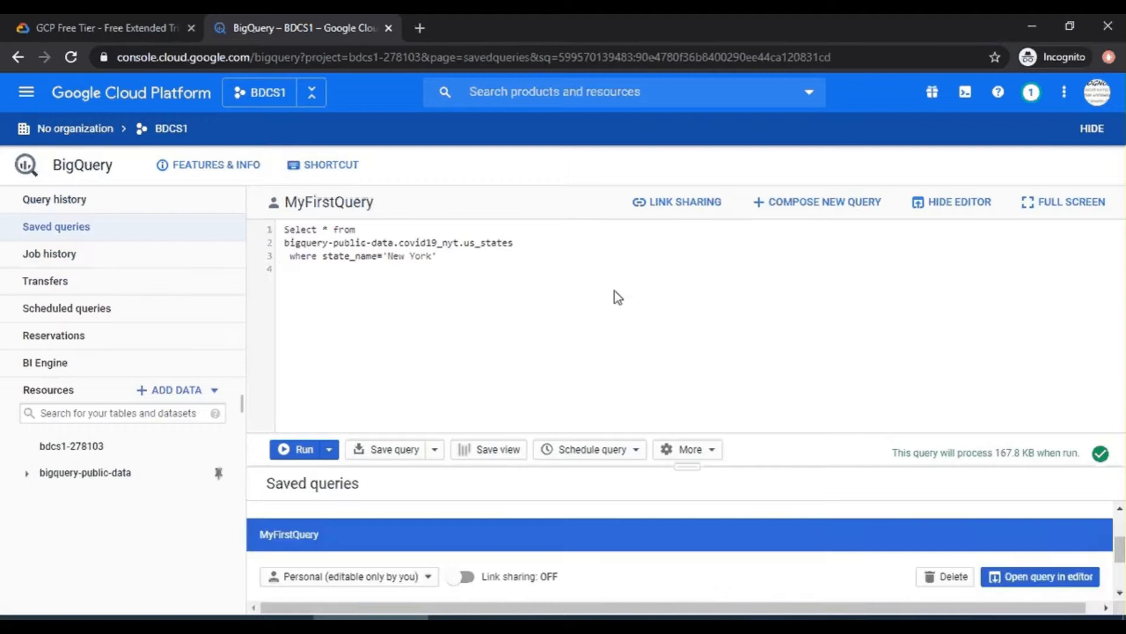
- Run the saved New York COVID query and enlarge the results panel to show its 82 rows
click(300, 449)
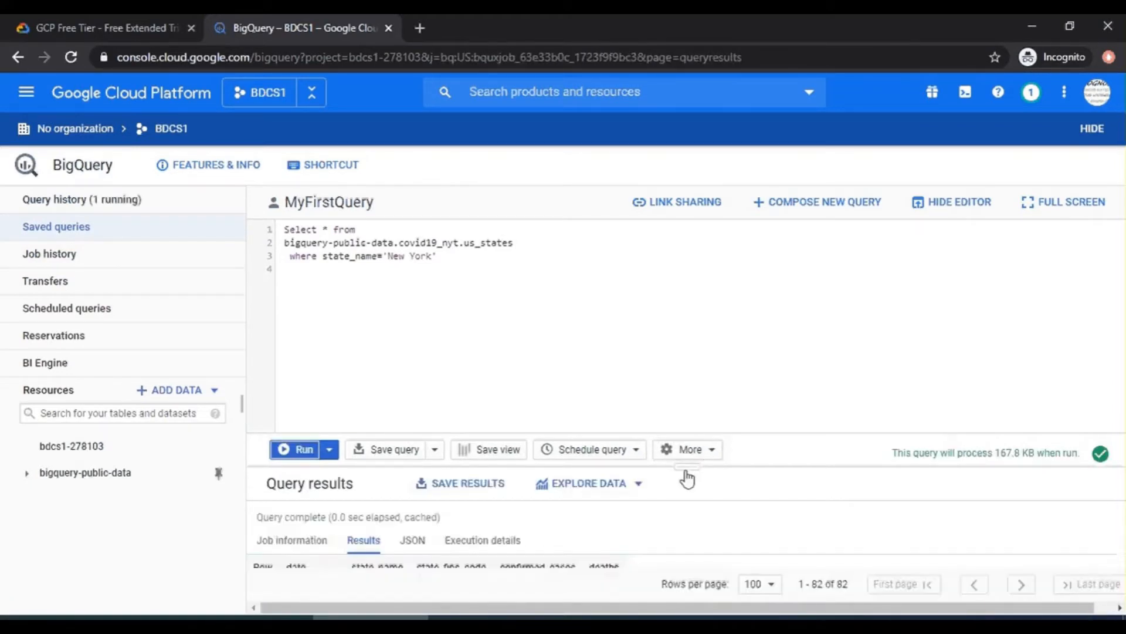
drag(678, 461, 684, 356)
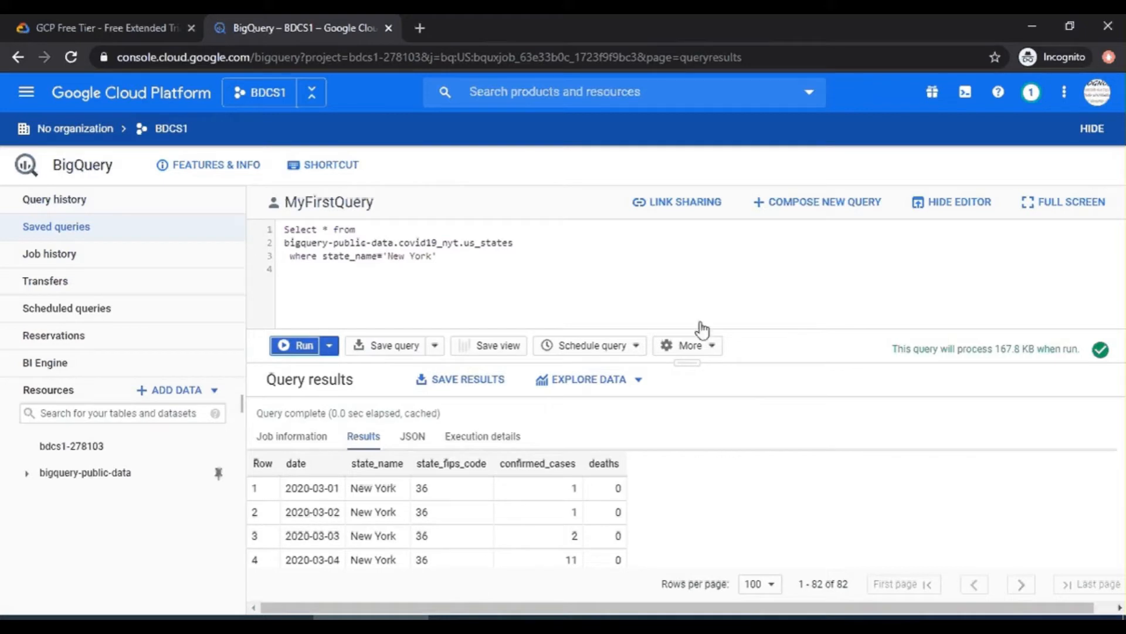
- Start a fresh query holding the FORMAT_DATE Month query on us_states, with us_states highlighted
click(814, 205)
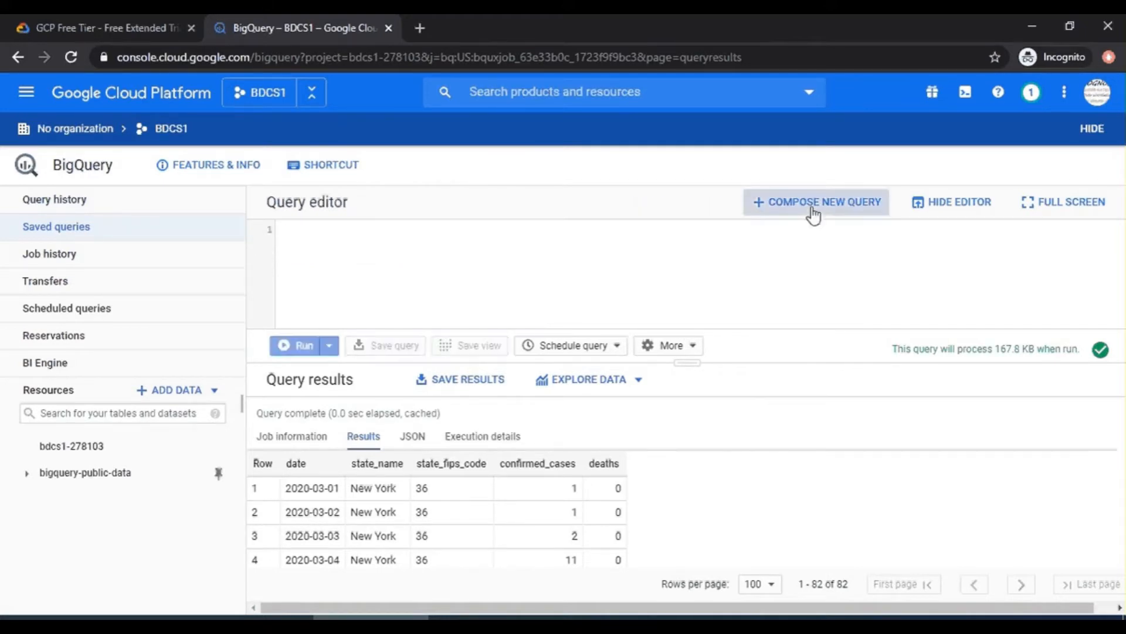
text(SELECT FORMAT_DATE("%B, %Y", date) as Month,  *  FROM bigquery-public-data.covid19_nyt.us_states  where state_name='New York'  order by 2)
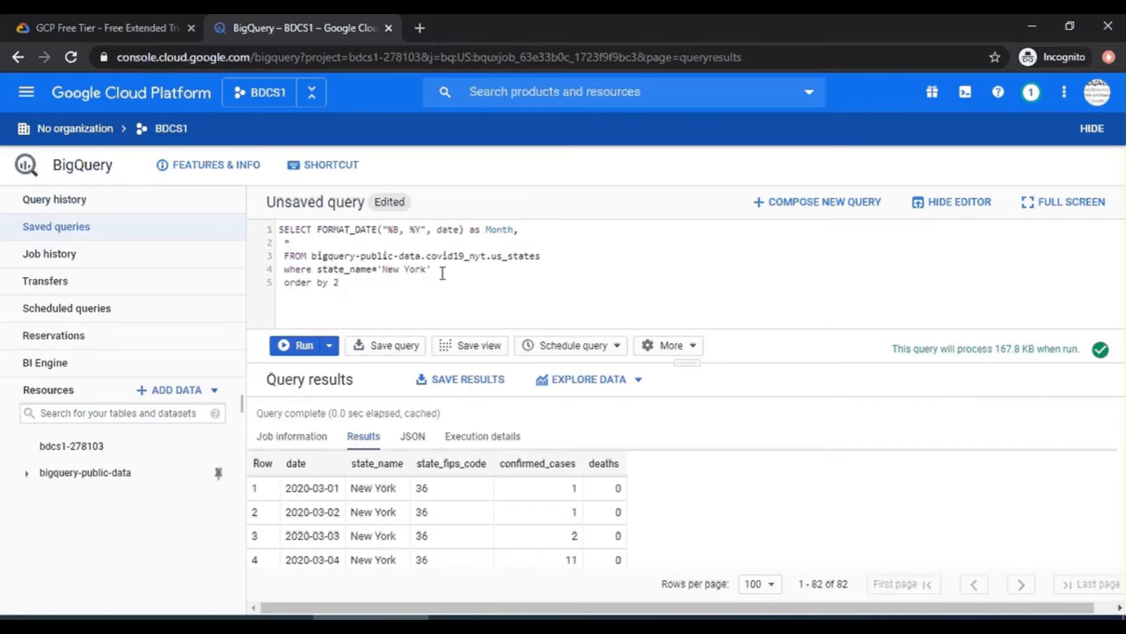
drag(543, 255, 491, 255)
- Run the Month query, returning 82 New York rows labelled like 'March, 2020'
click(304, 345)
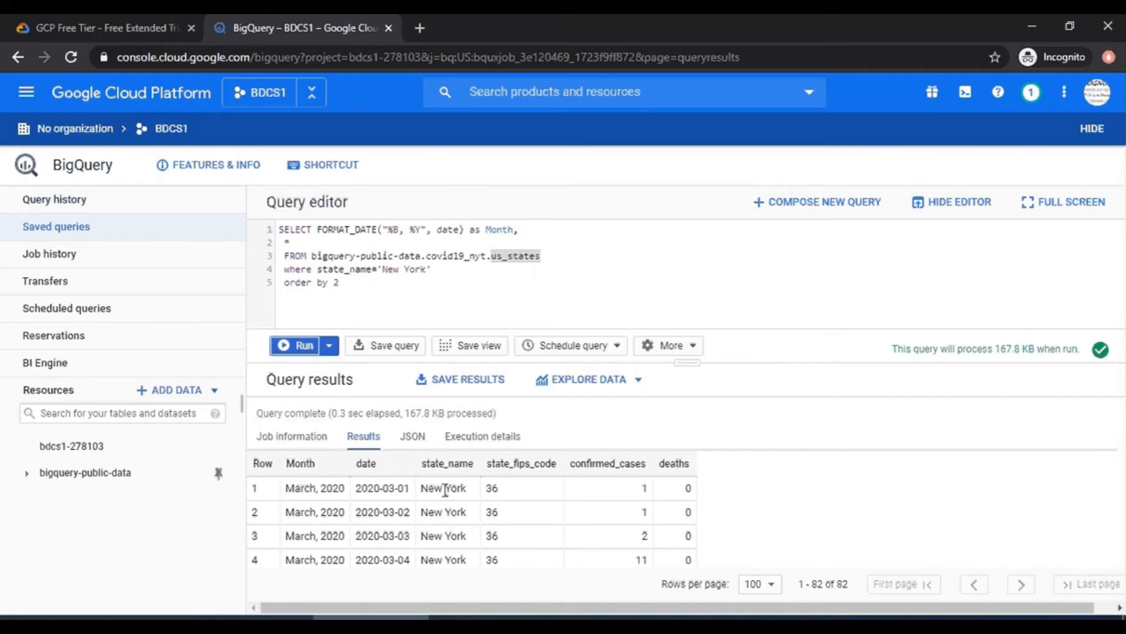
click(387, 297)
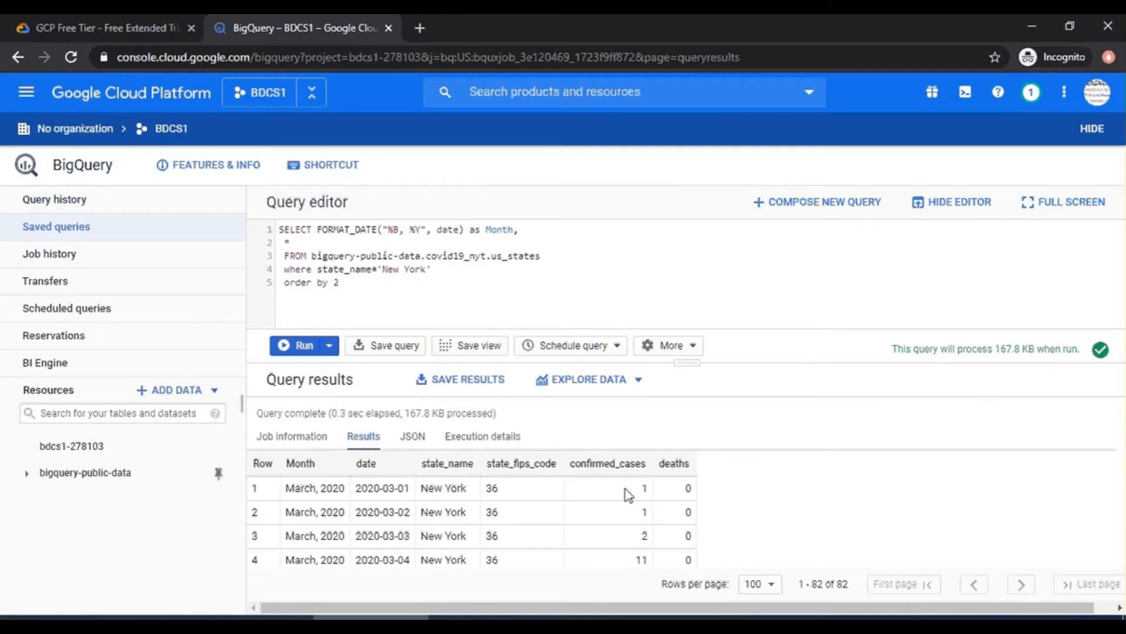
scroll(626, 488, down, 2)
scroll(625, 488, up, 1)
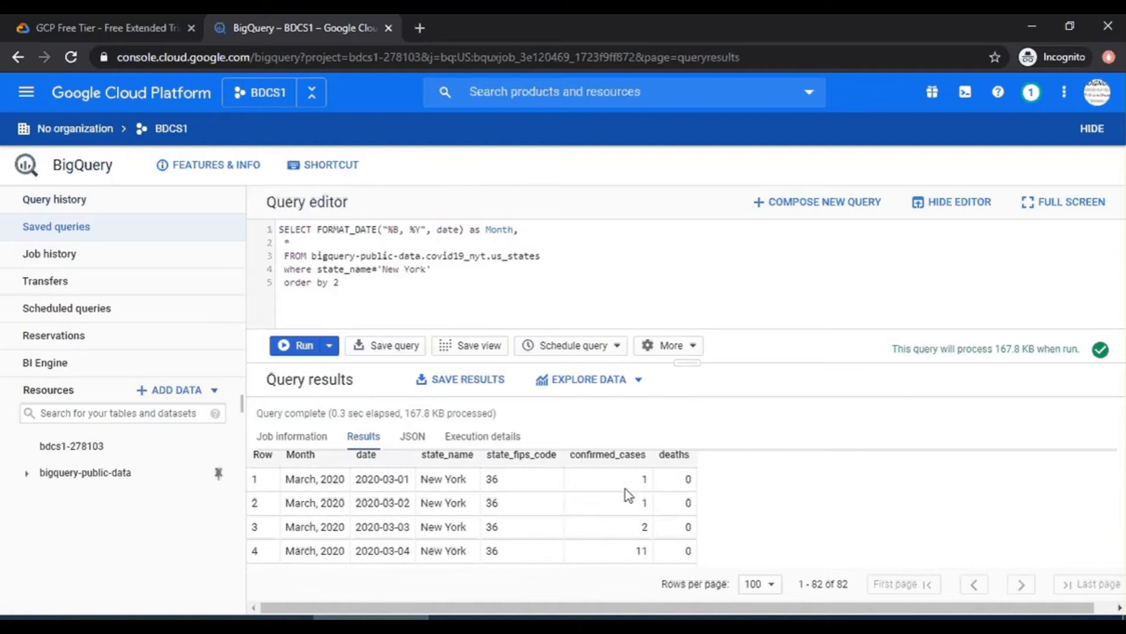
scroll(626, 488, down, 1)
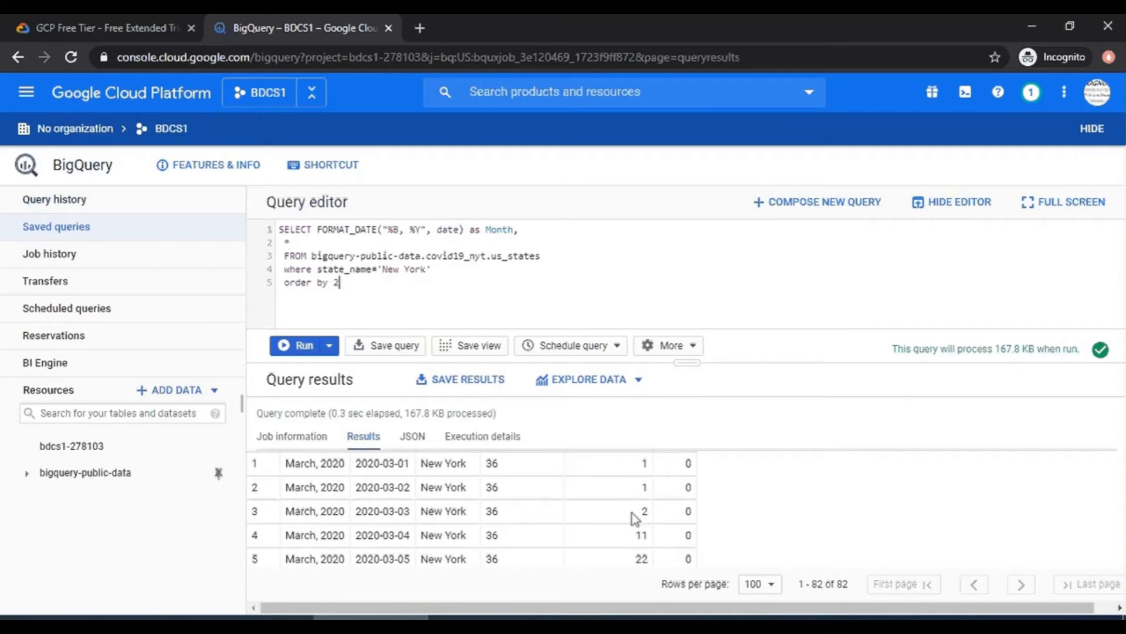
scroll(632, 513, down, 1)
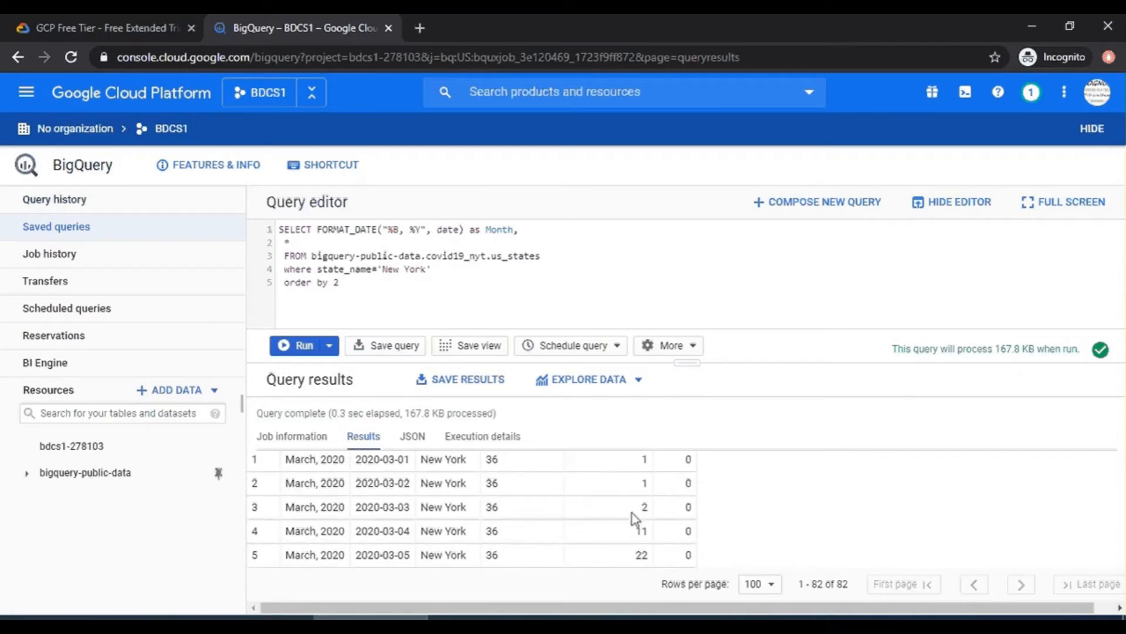
scroll(633, 513, down, 1)
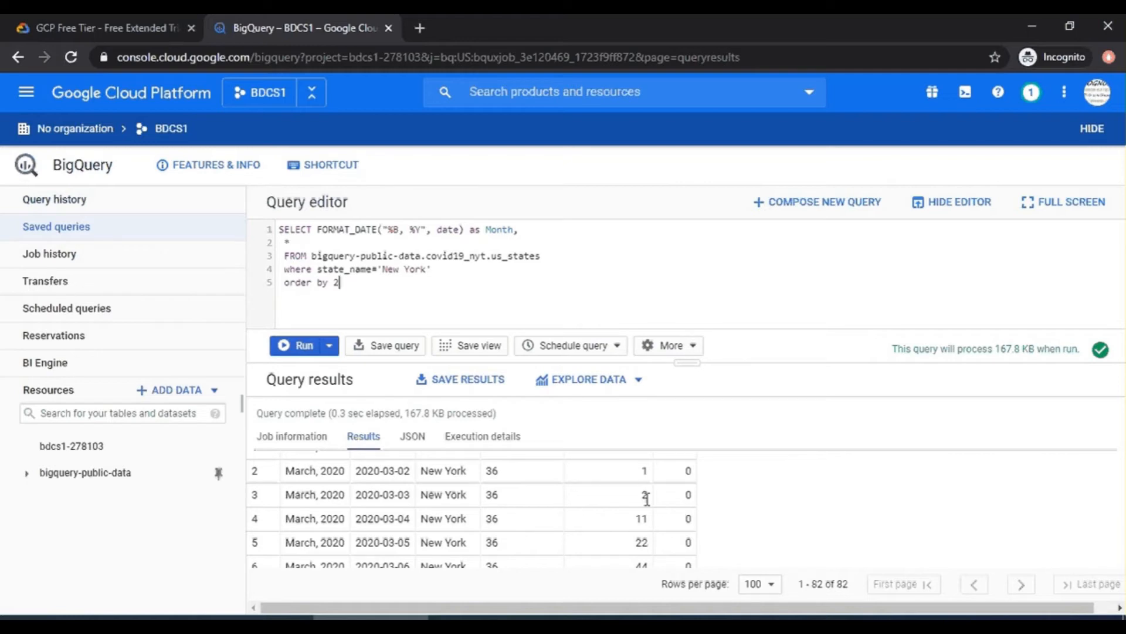
scroll(646, 500, down, 2)
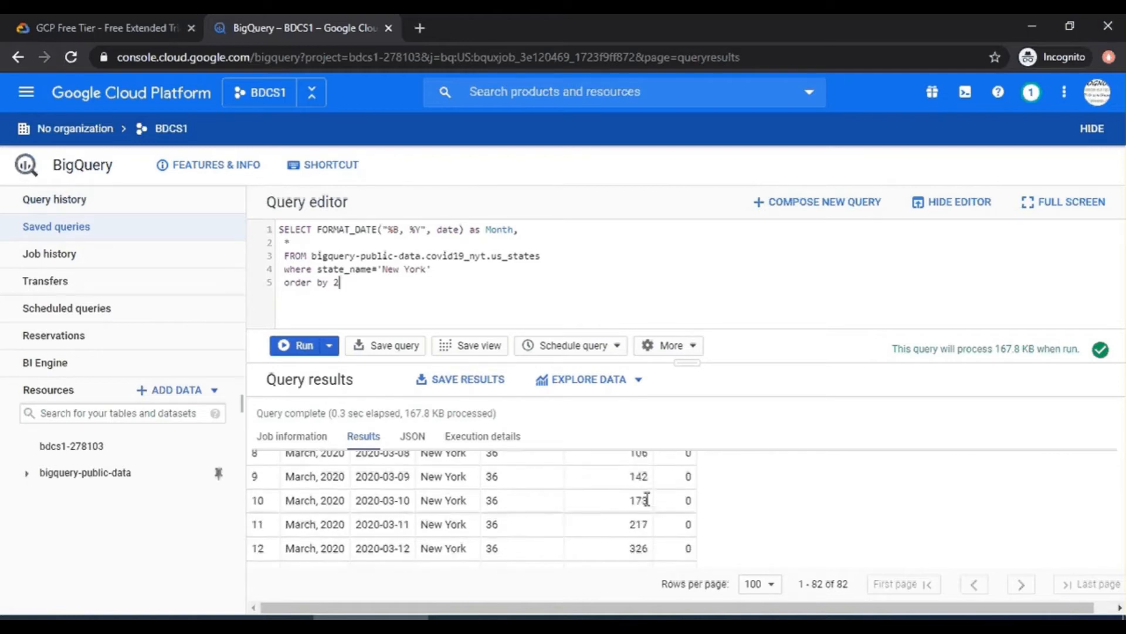
scroll(645, 498, down, 2)
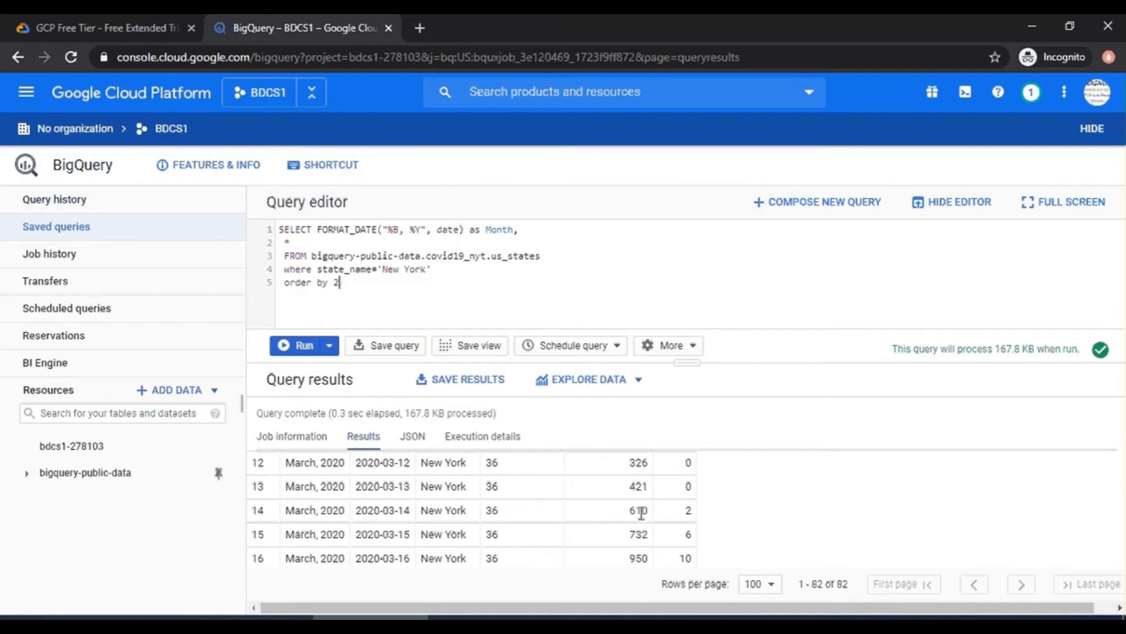
scroll(640, 511, down, 3)
scroll(640, 511, down, 3)
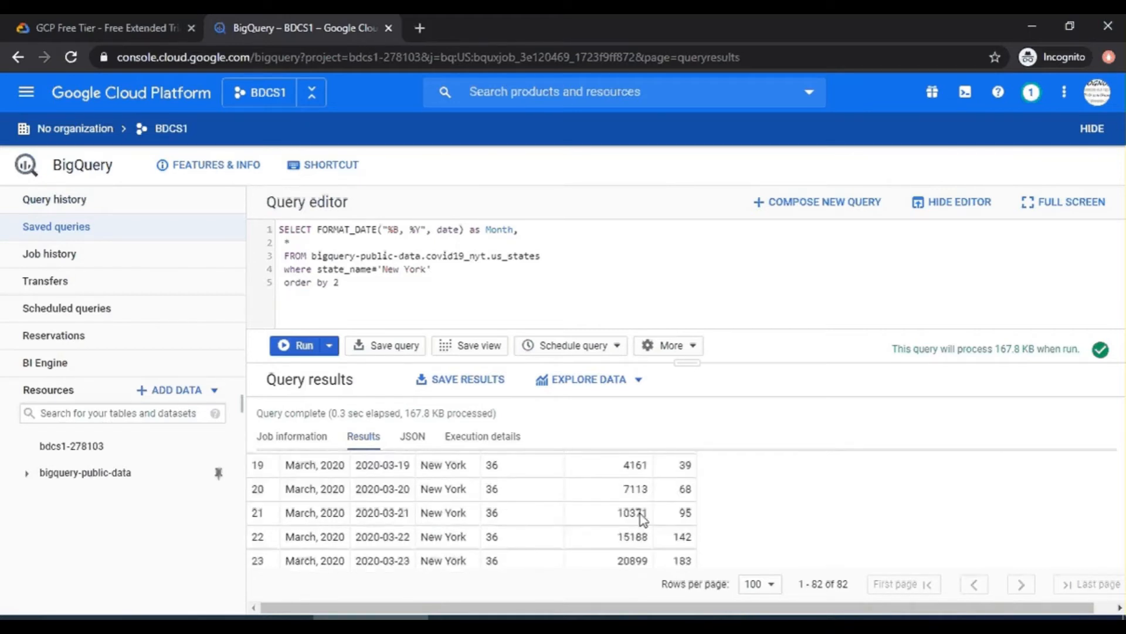
scroll(640, 511, down, 2)
scroll(641, 514, down, 3)
scroll(640, 513, down, 3)
scroll(640, 512, down, 3)
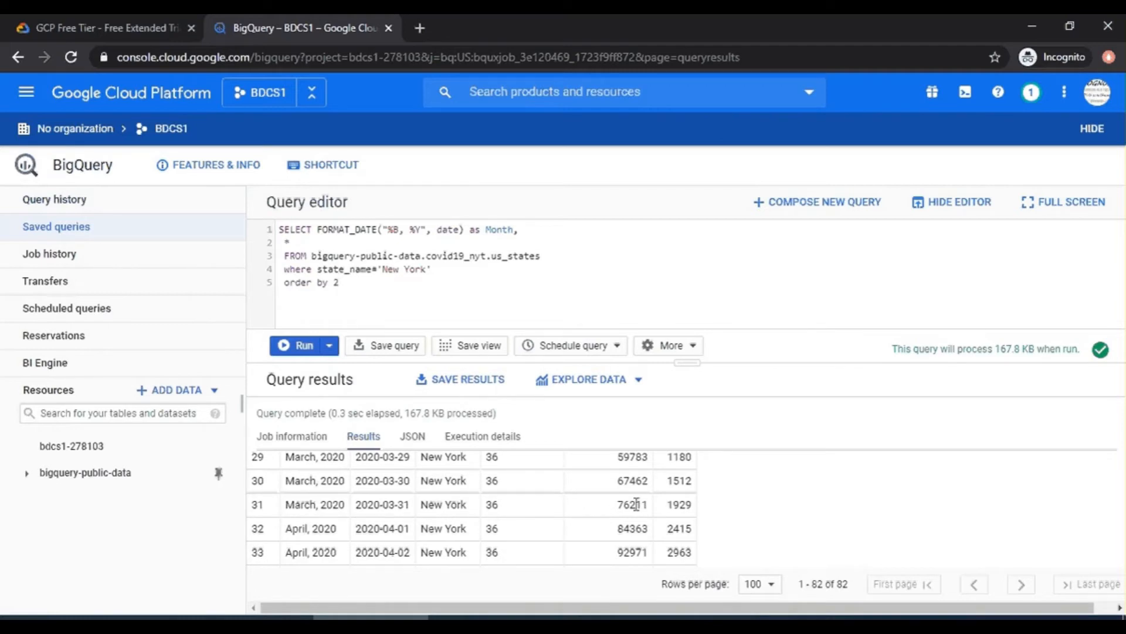
scroll(636, 504, down, 3)
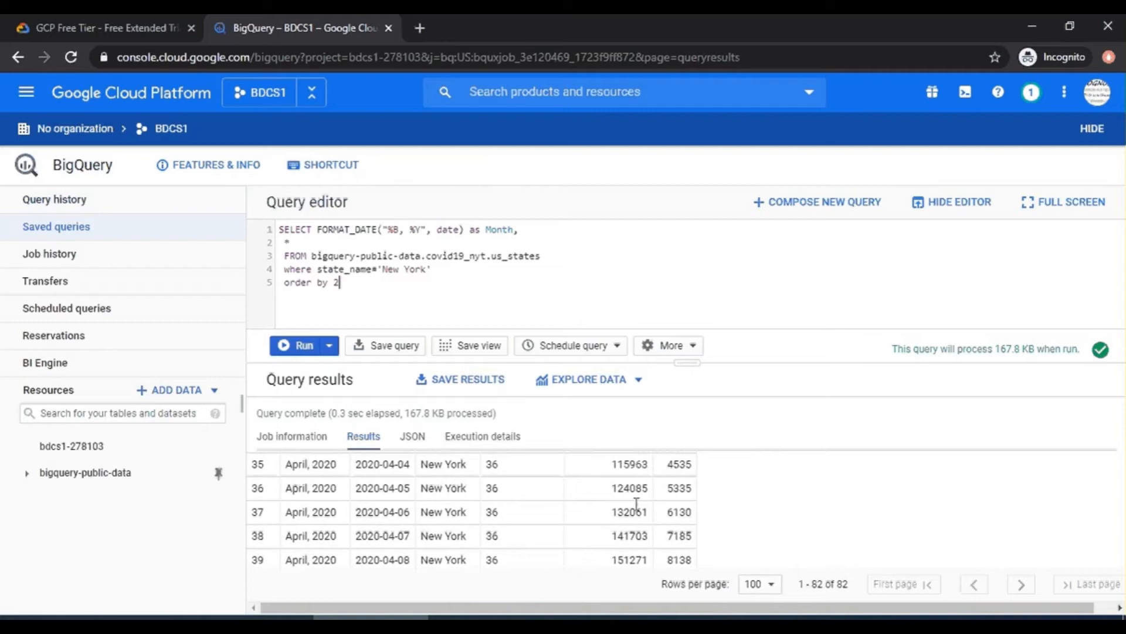
scroll(636, 503, down, 2)
scroll(636, 504, down, 2)
scroll(635, 504, down, 2)
scroll(635, 504, down, 2)
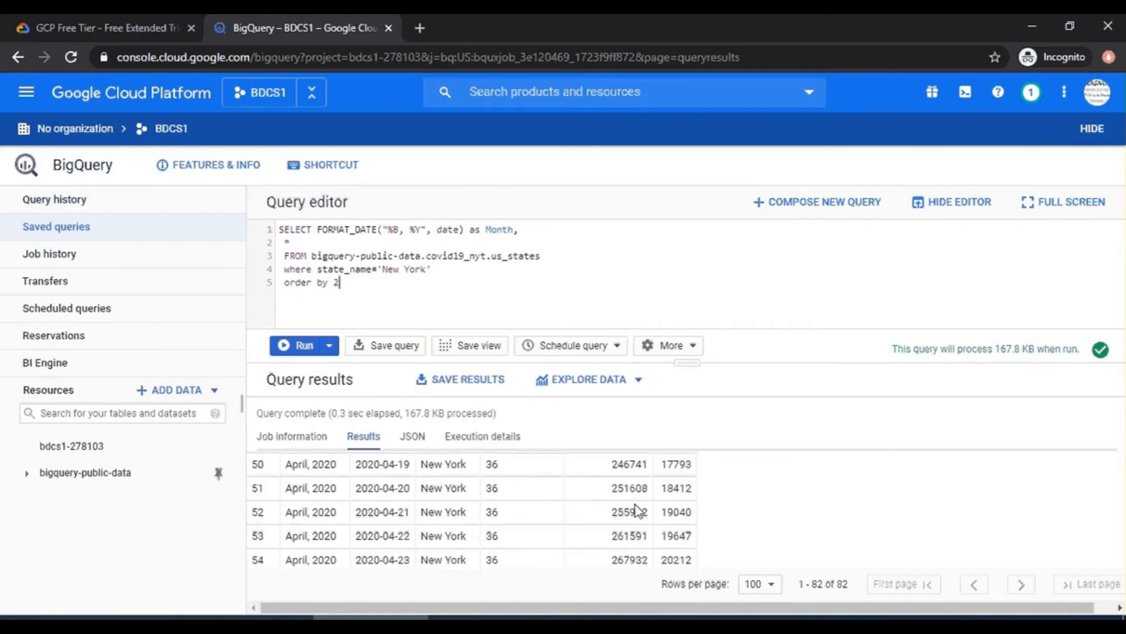
scroll(636, 504, down, 2)
scroll(635, 509, down, 2)
scroll(635, 509, down, 1)
scroll(635, 509, down, 2)
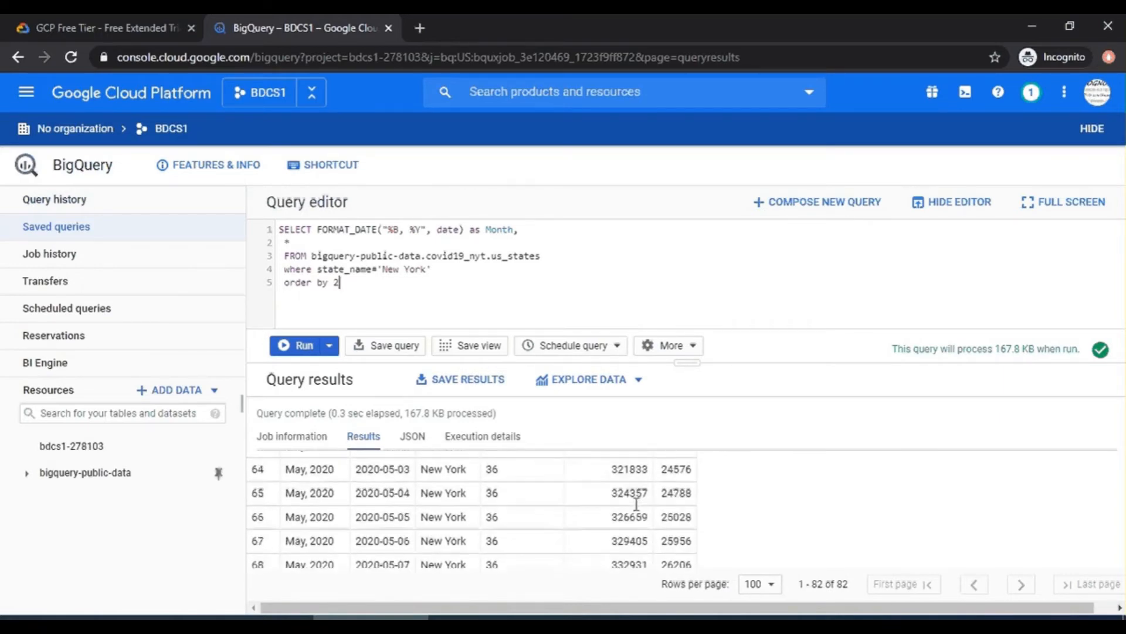
scroll(636, 509, up, 2)
scroll(635, 509, up, 1)
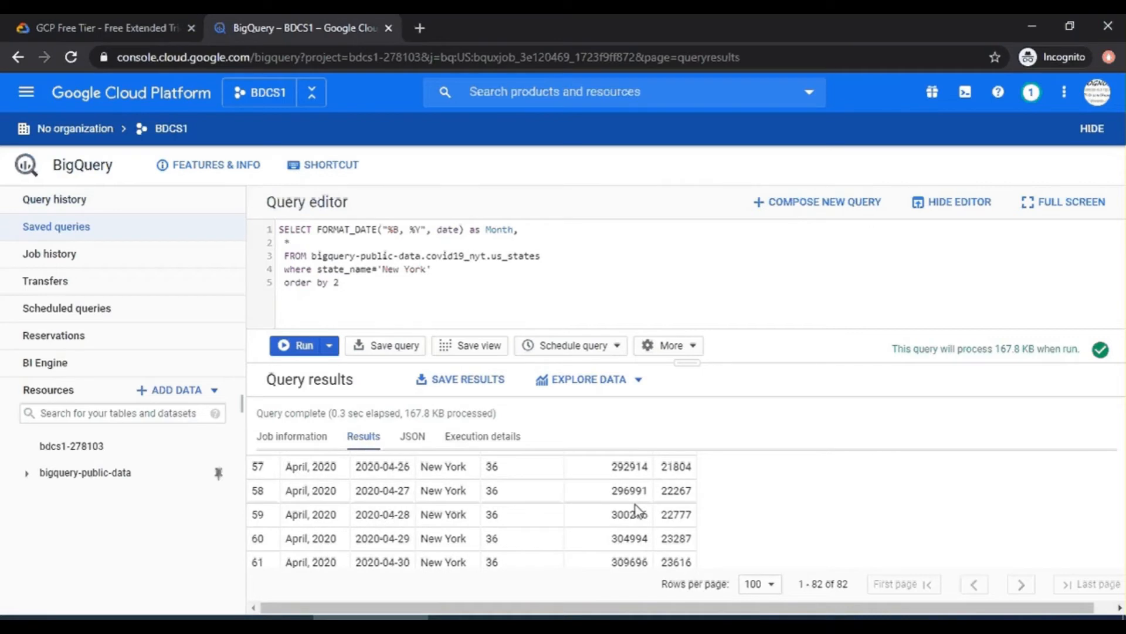
scroll(636, 508, down, 1)
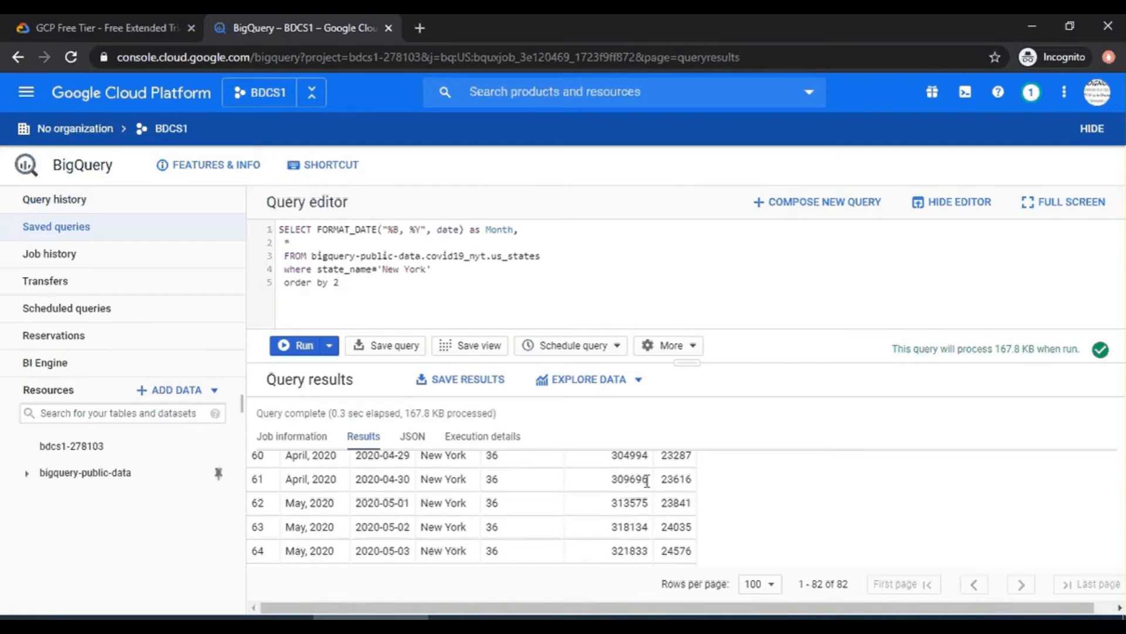
scroll(647, 481, down, 3)
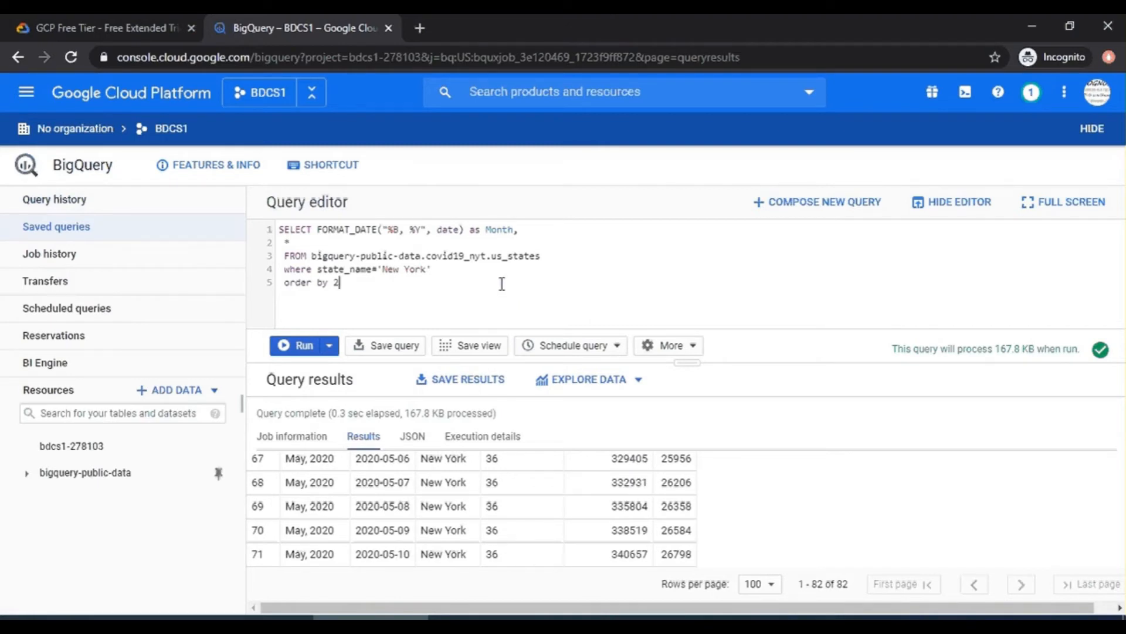
- Replace the query with monthly max(confirmed_cases) grouped by state_name and month for New York and Michigan, and run it
key(ctrl+a)
text(SELECT state_name,        FORMAT_DATE("%B, %Y", date) as Month,        max(confirmed_cases) FROM  bigquery-public-data.covid19_nyt.us_states WHERE state_name in ('New York', 'Michigan') GROUP BY state_name, month)
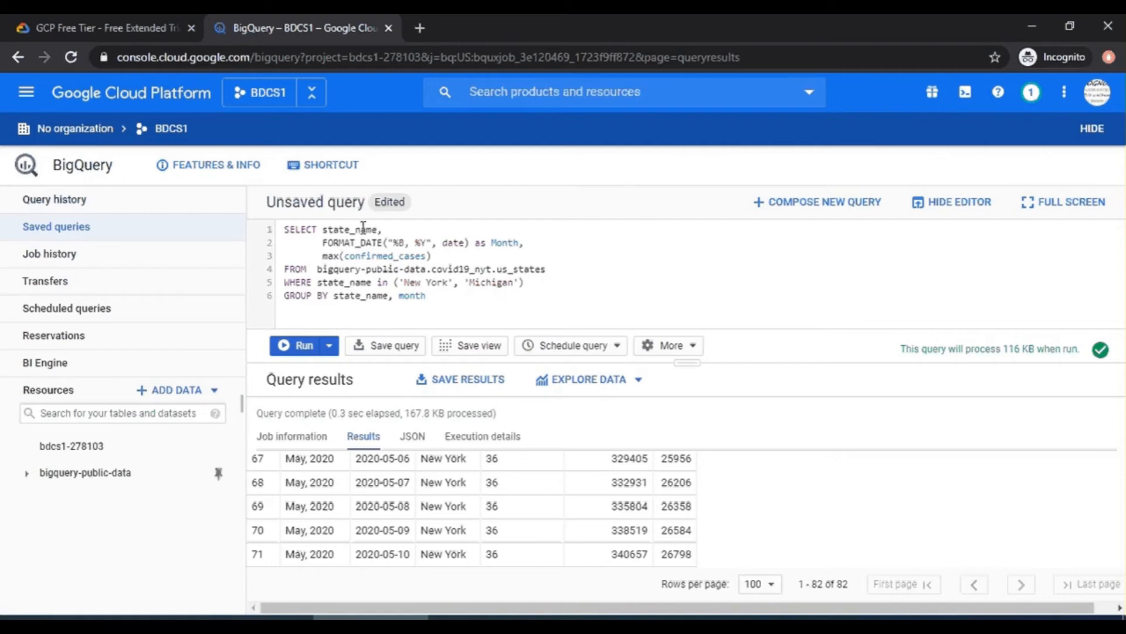
drag(322, 243, 527, 243)
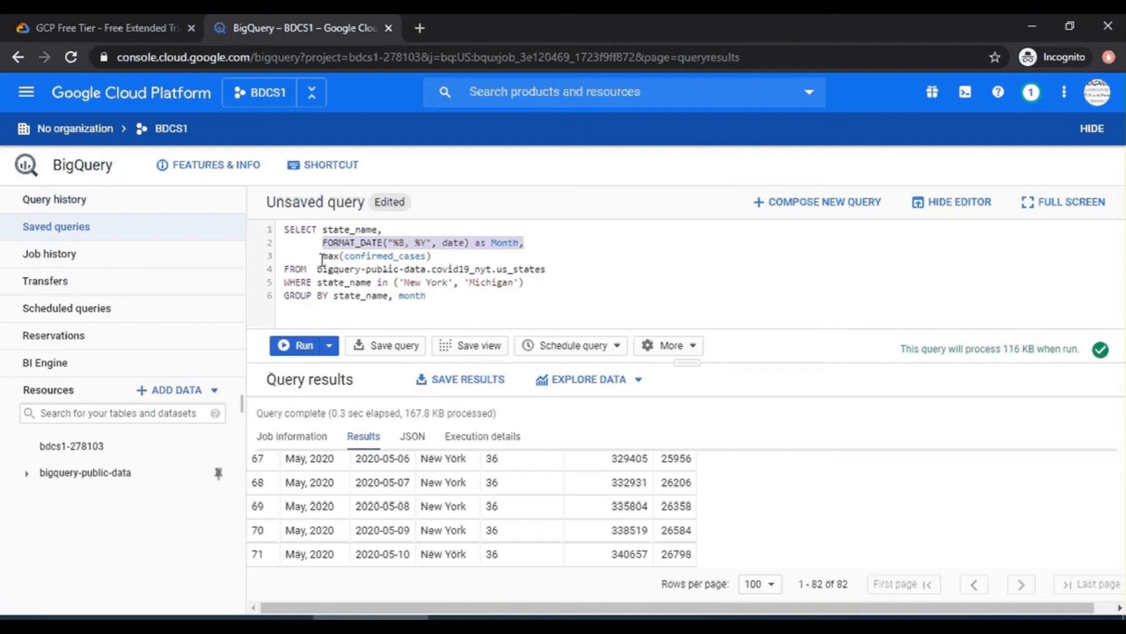
drag(323, 255, 434, 256)
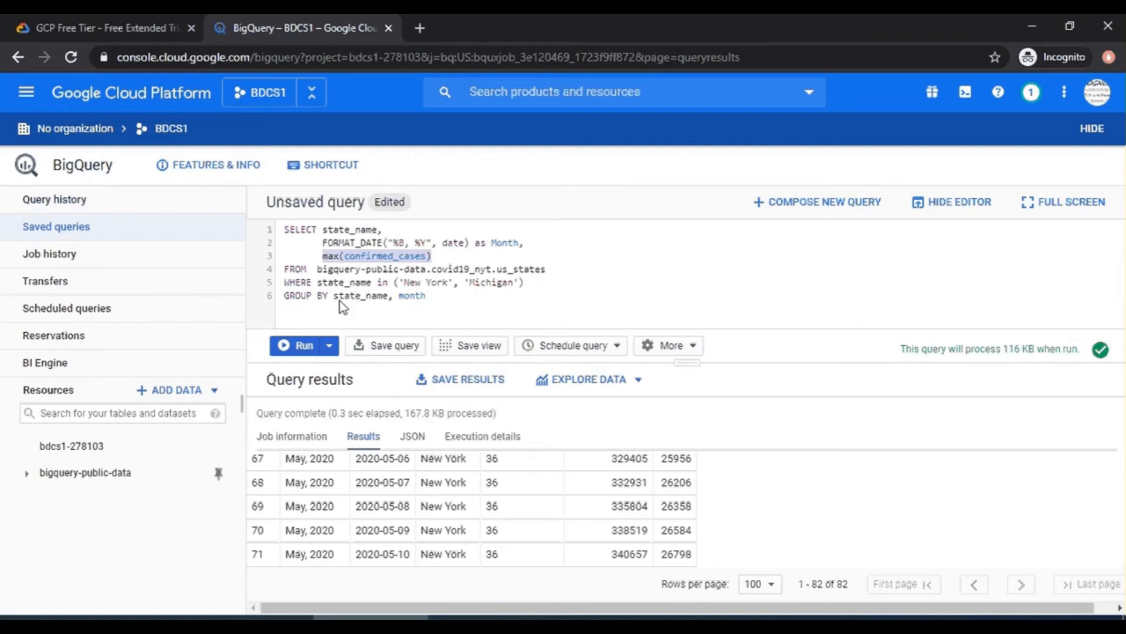
click(301, 345)
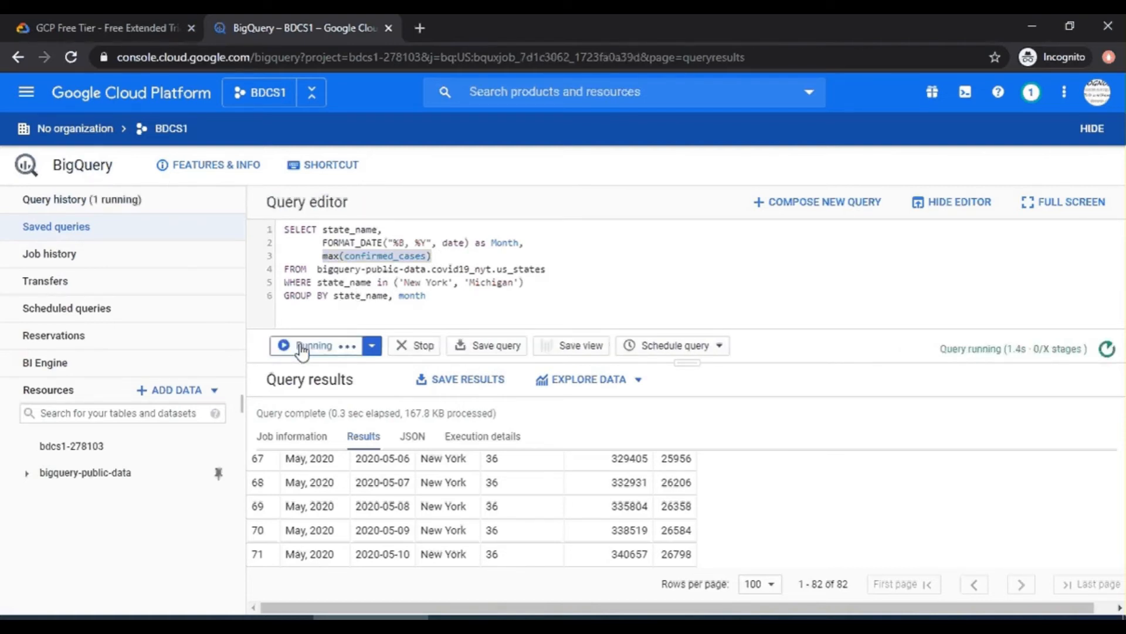
scroll(443, 518, up, 1)
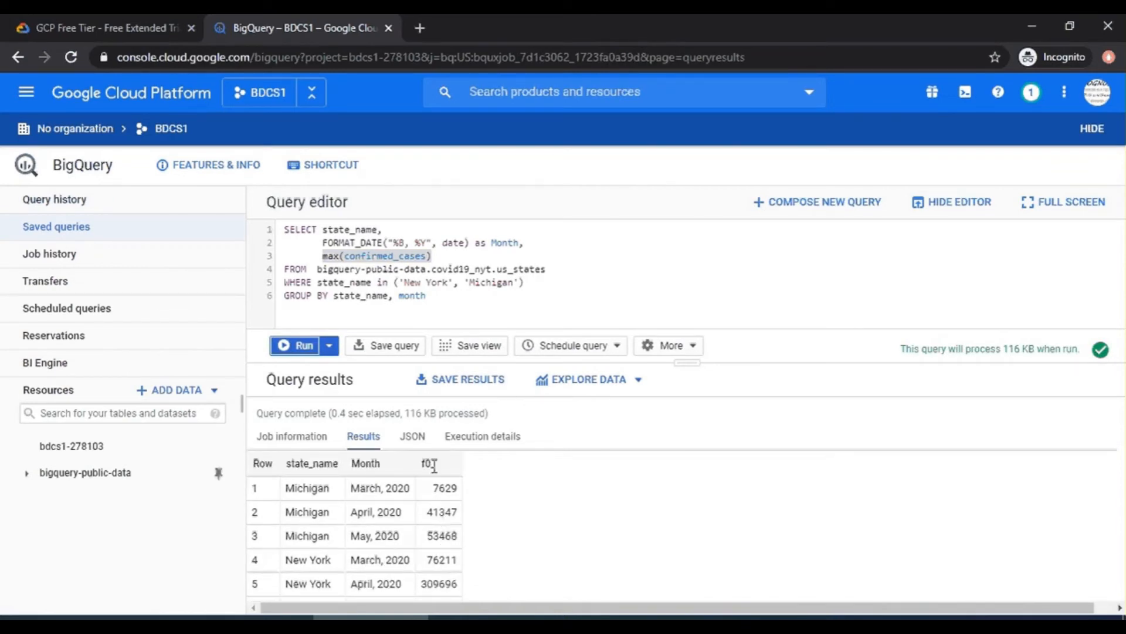
- Alias max(confirmed_cases) as confirmed_cases and rerun so results show that heading instead of f0_
click(442, 254)
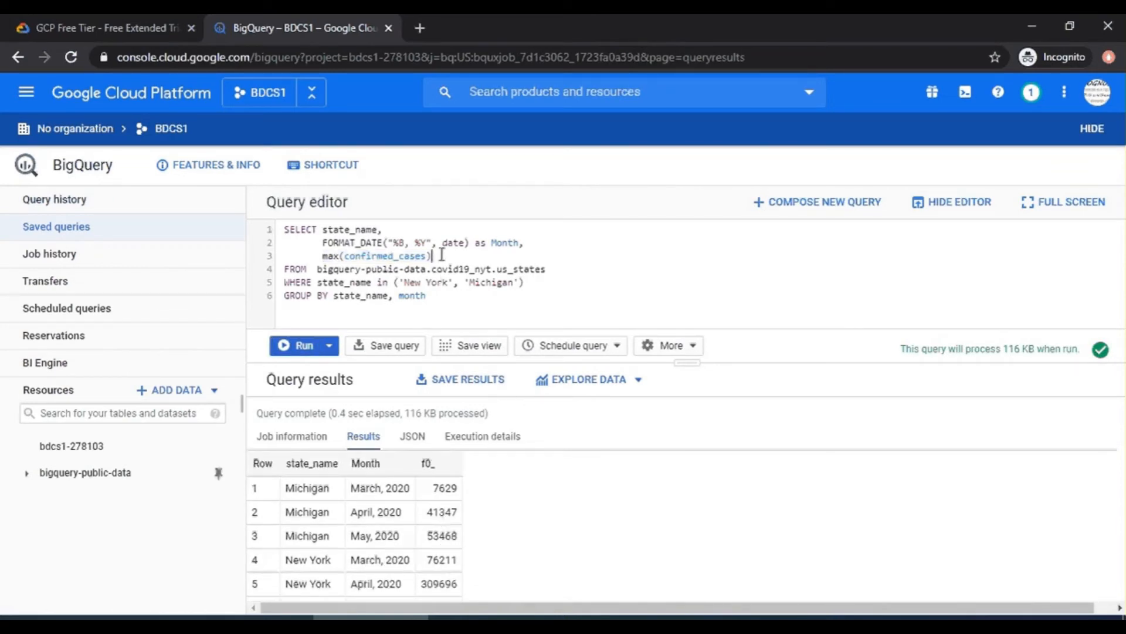
text(as co)
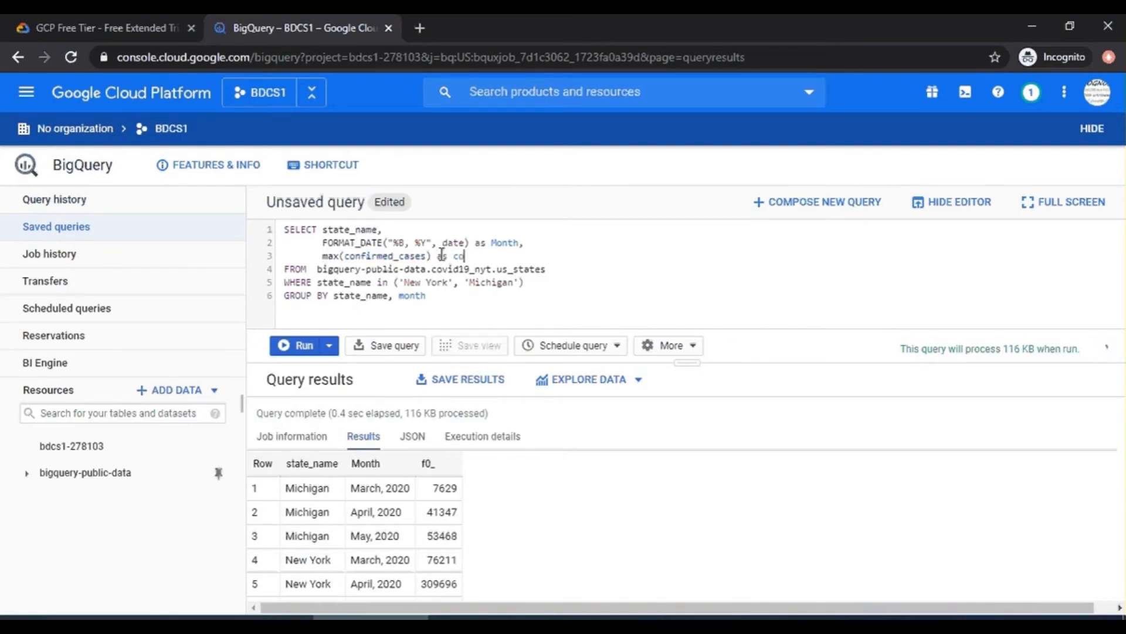
text(nfirmed_)
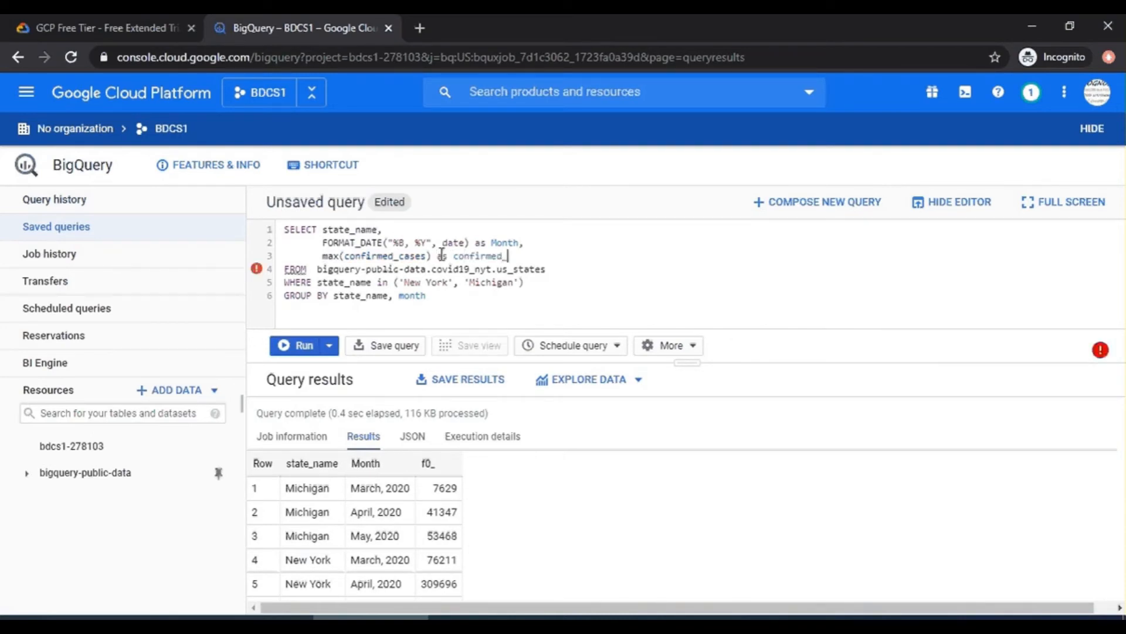
text(cases)
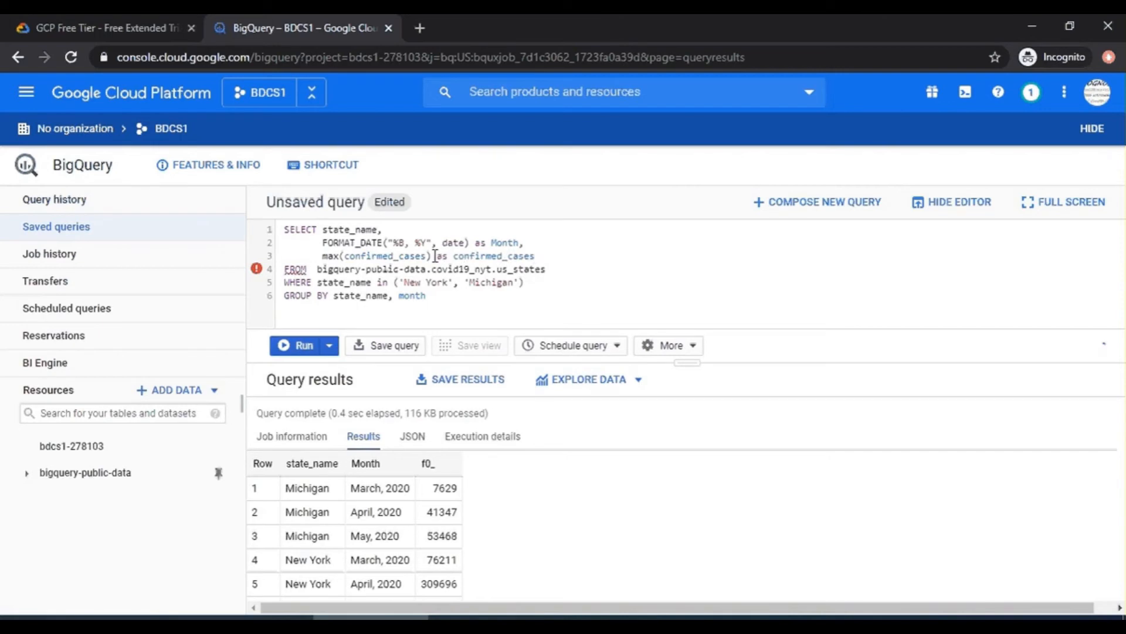
click(295, 345)
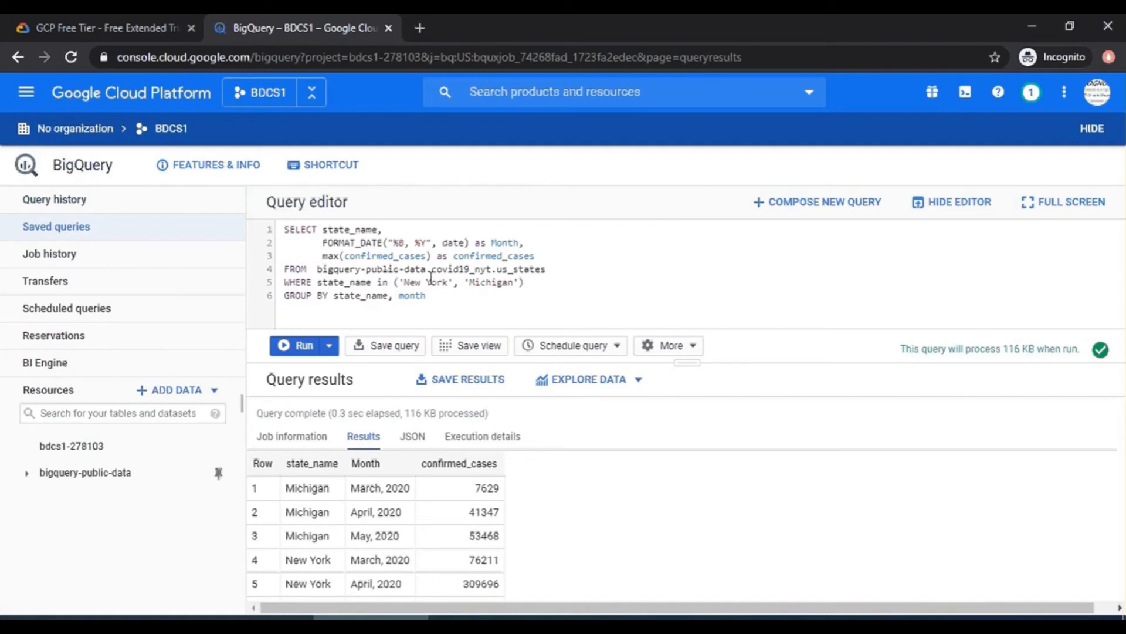
- Replace the query with CREATE OR REPLACE VIEW bdcs1-278103.dataset.my_vw AS SELECT * FROM covid19_nyt.us_states
key(ctrl+a)
text(create or replace view `sodium-reporter-278123.dataset.my_vw` as  select * from bigquery-public-data.covid19_nyt.us_states)
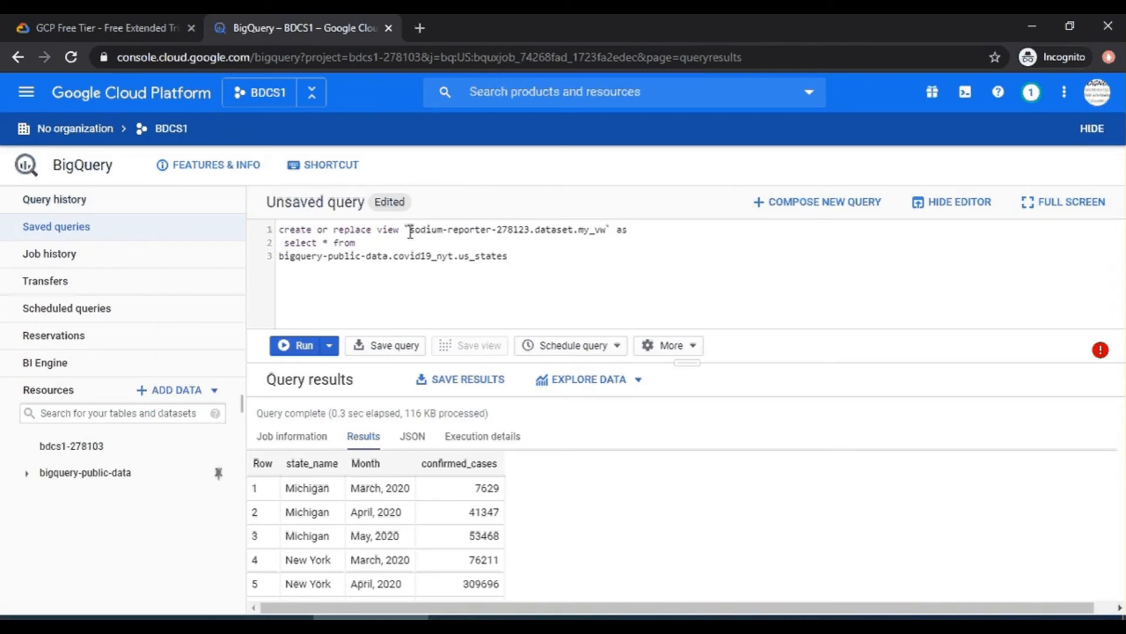
drag(409, 230, 531, 228)
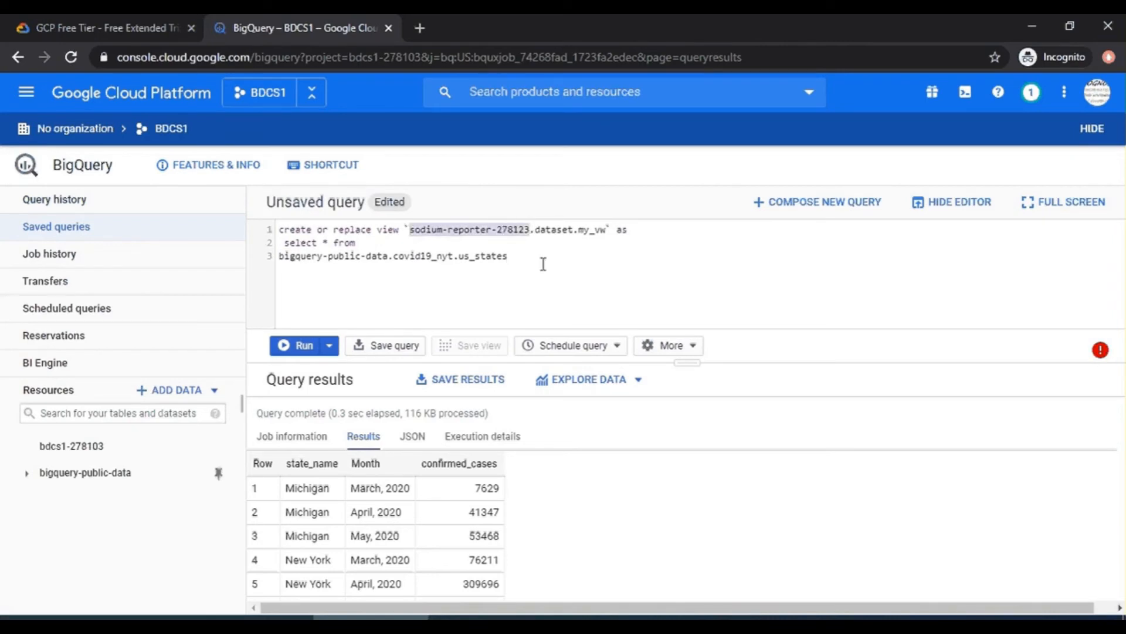
text(bdcs)
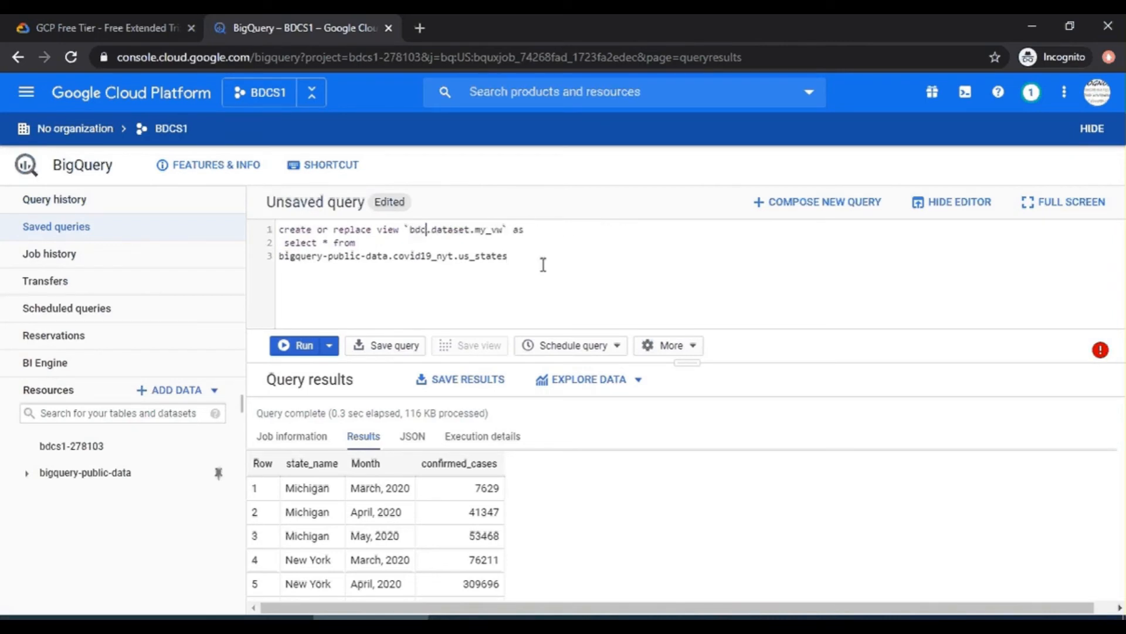
text(1)
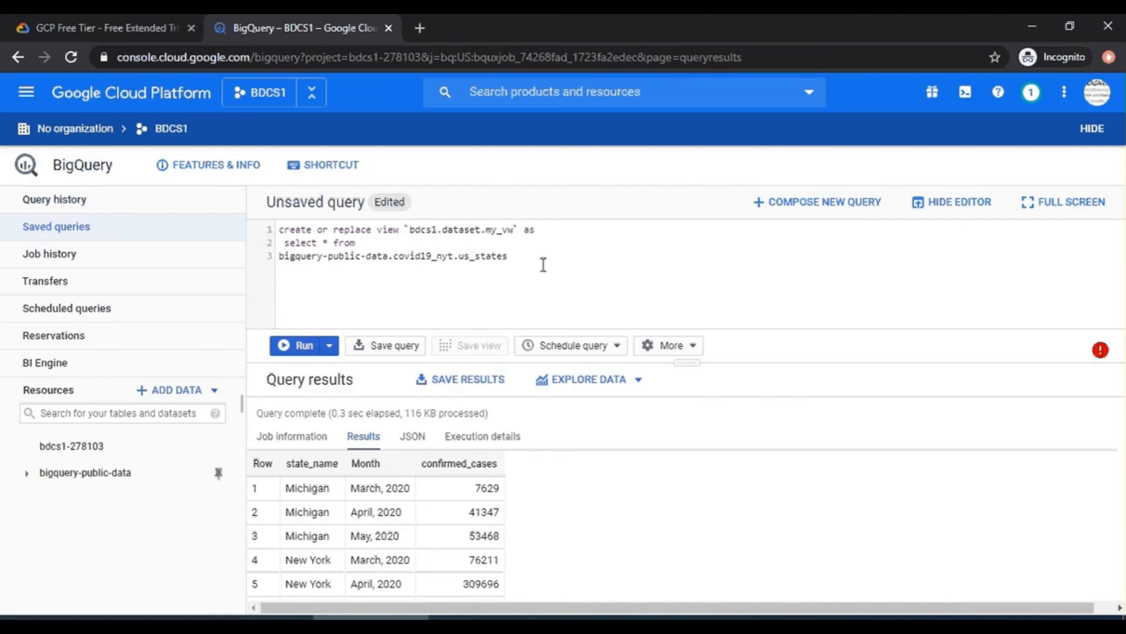
text(-2781)
text(03)
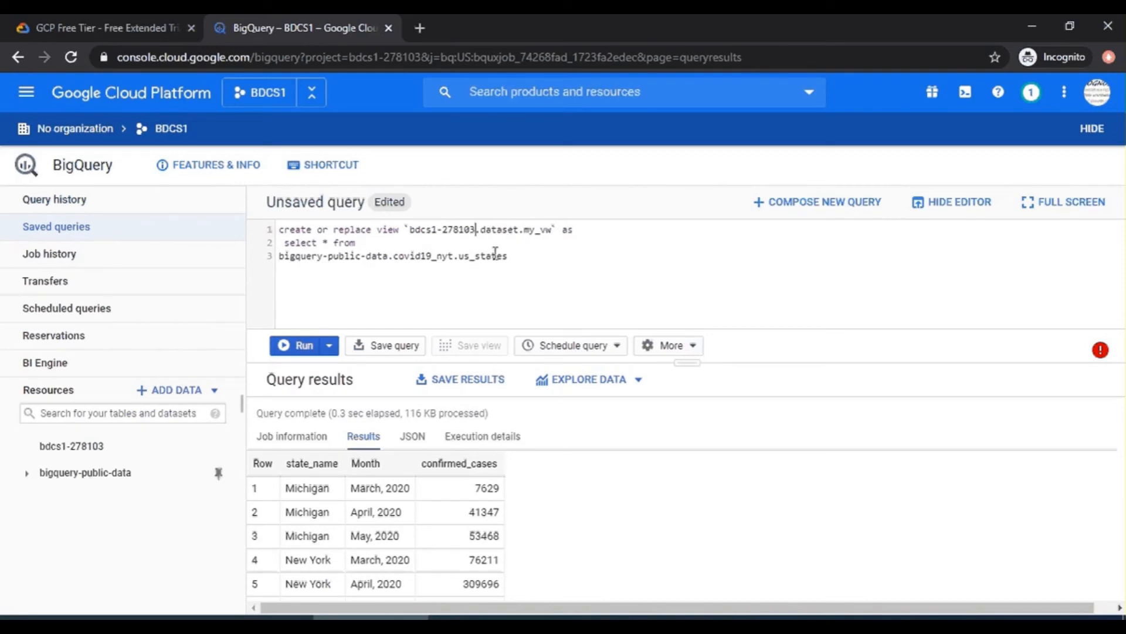
double_click(495, 227)
- Create a dataset with ID 'dataset' in project bdcs1-278103 and expand it in Resources
click(111, 447)
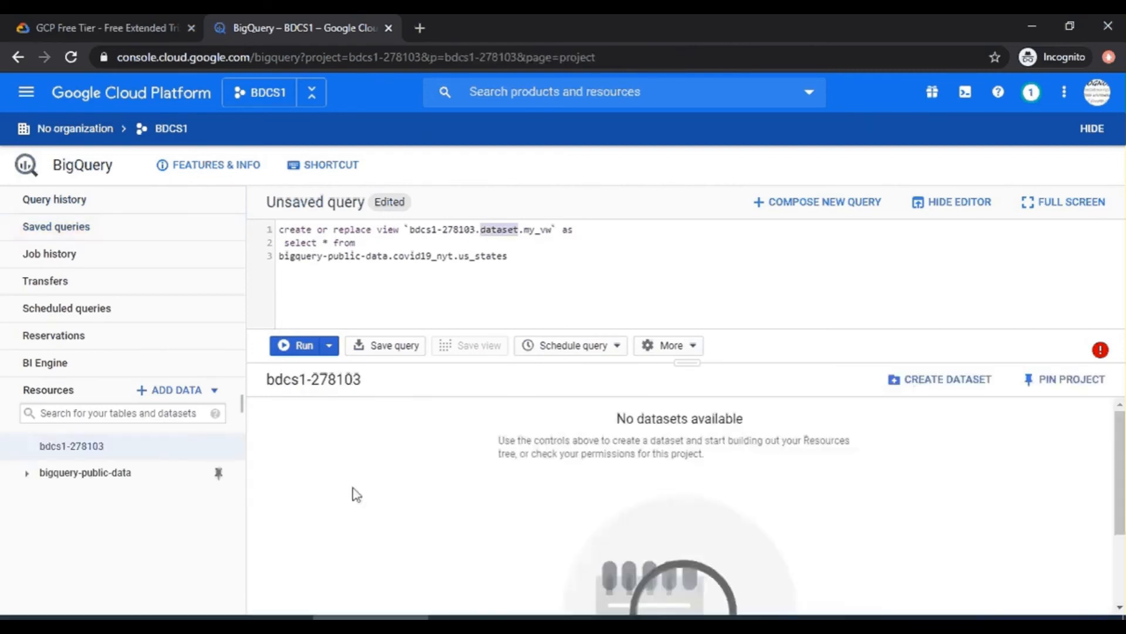
click(930, 380)
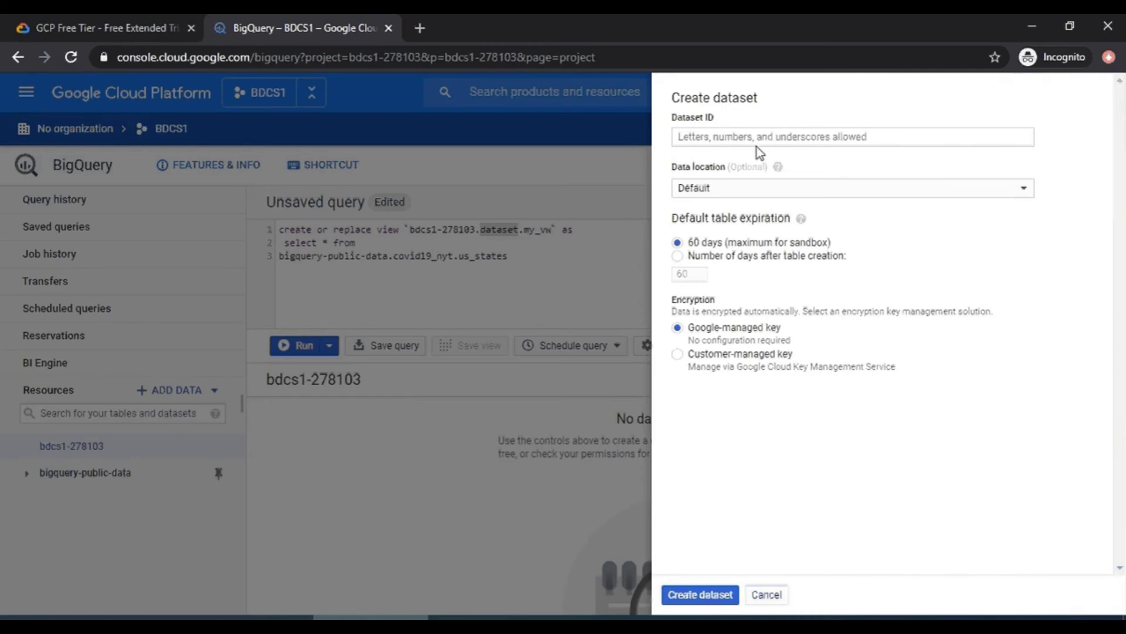
click(757, 140)
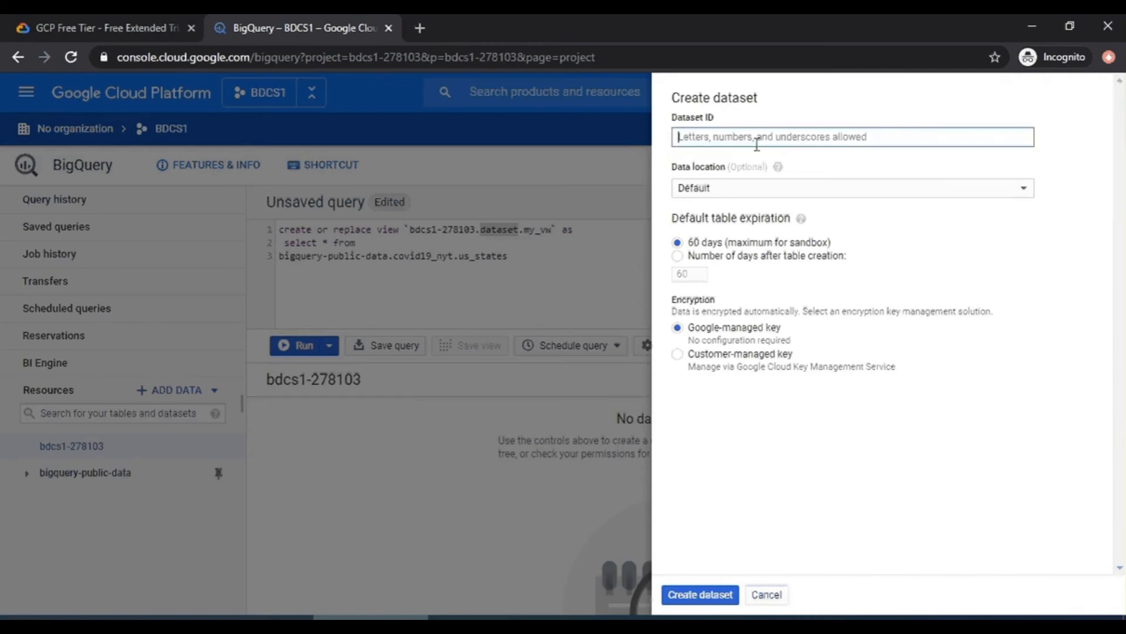
text(dataset)
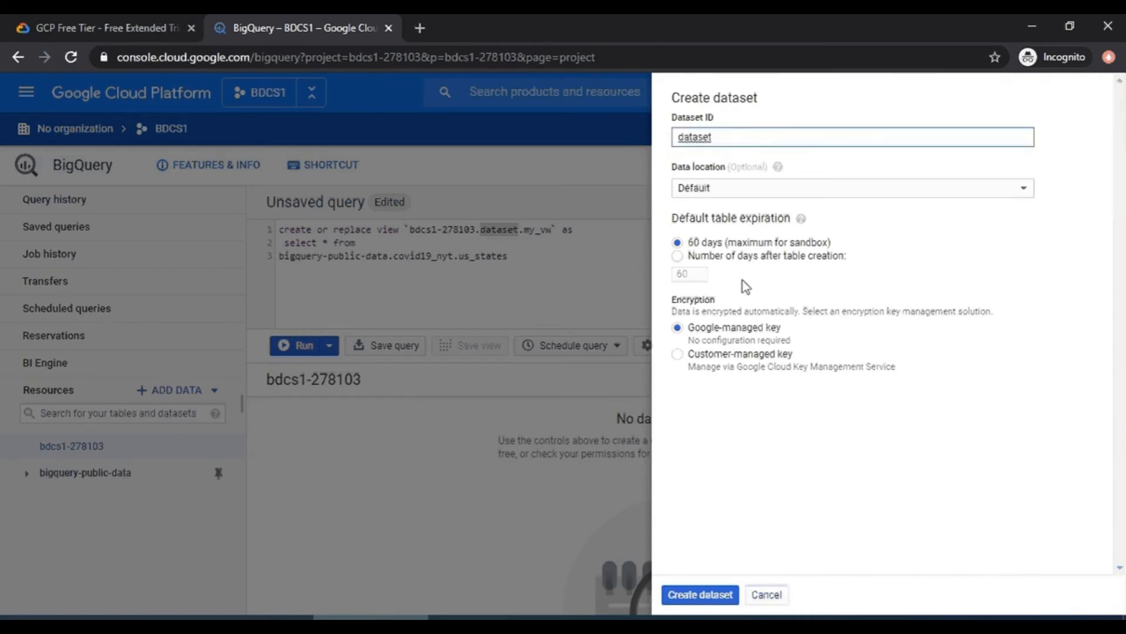
click(699, 593)
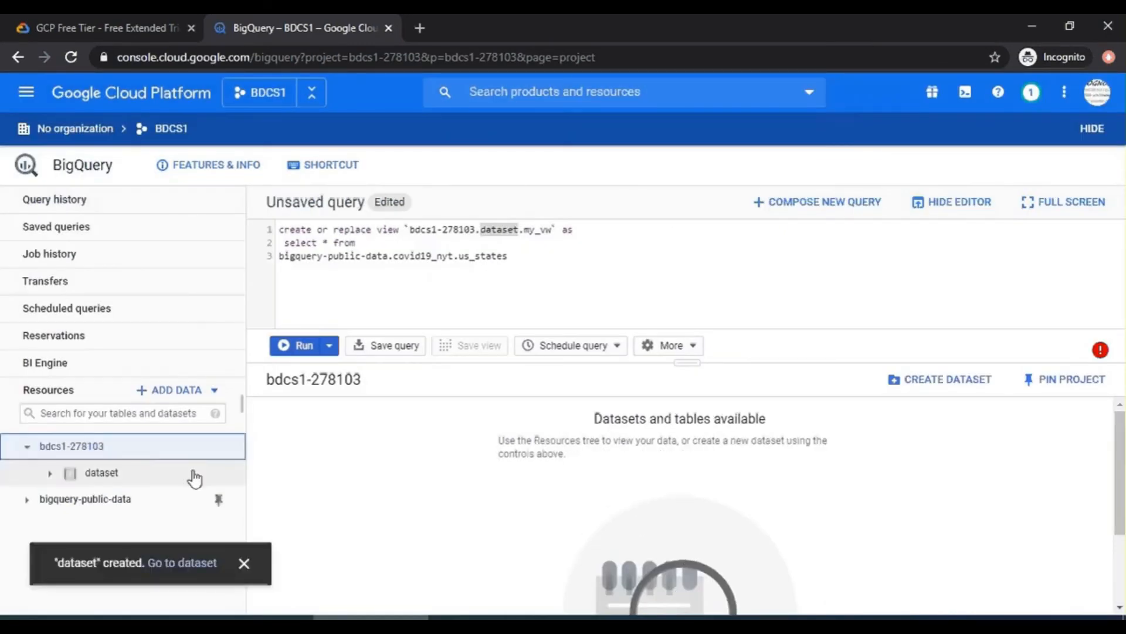
click(50, 473)
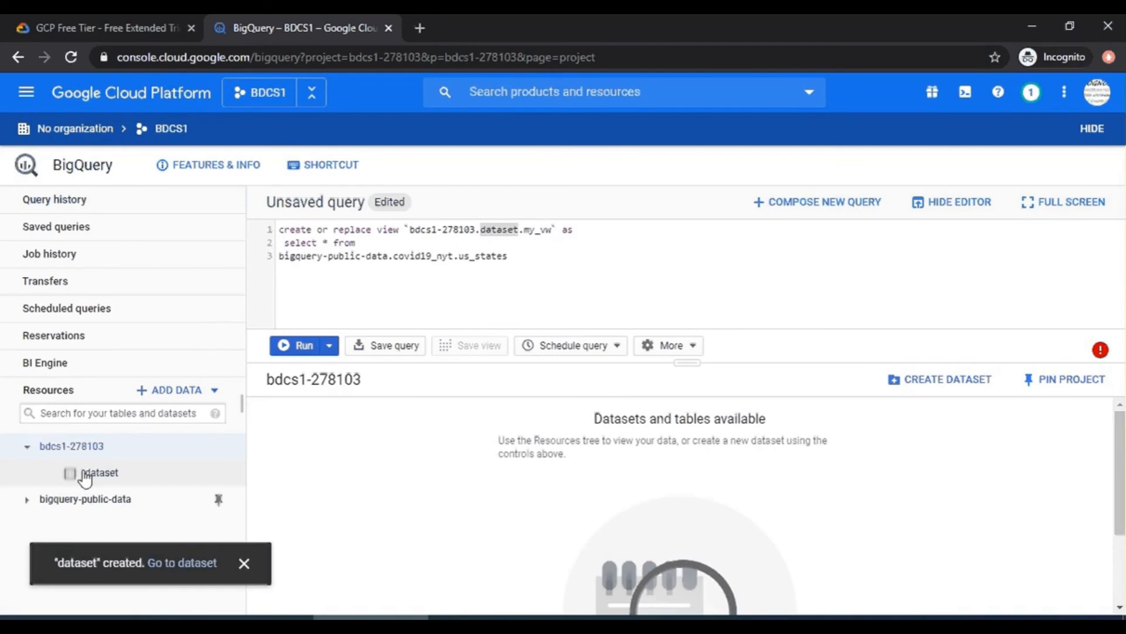
click(474, 281)
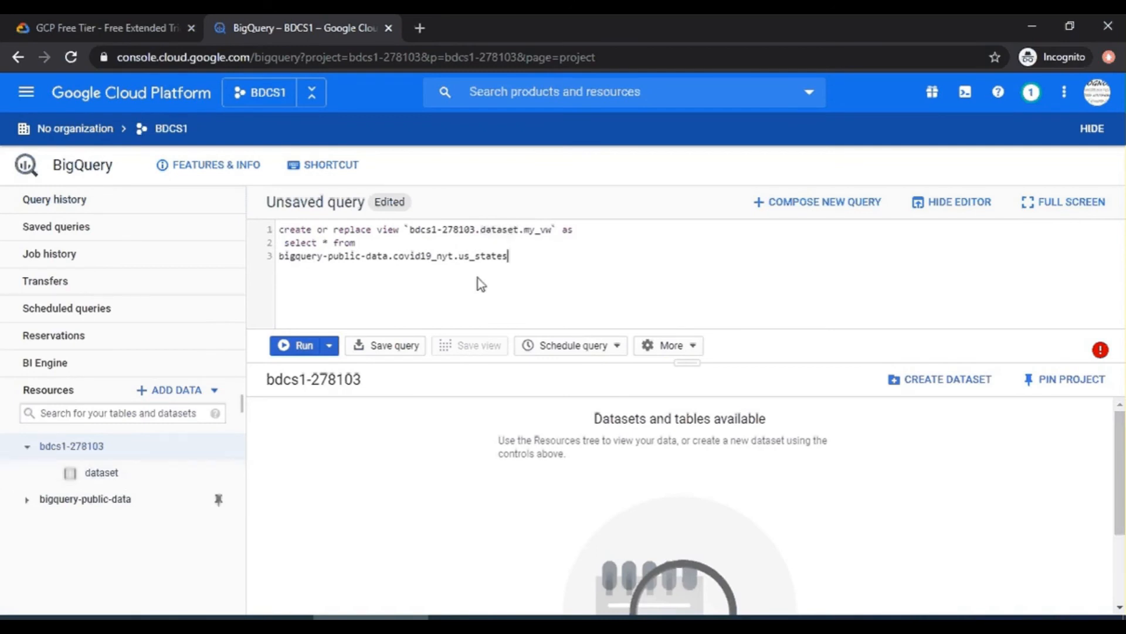
- Run the create-view statement so my_vw appears under dataset, then select its full name on line 1
click(285, 352)
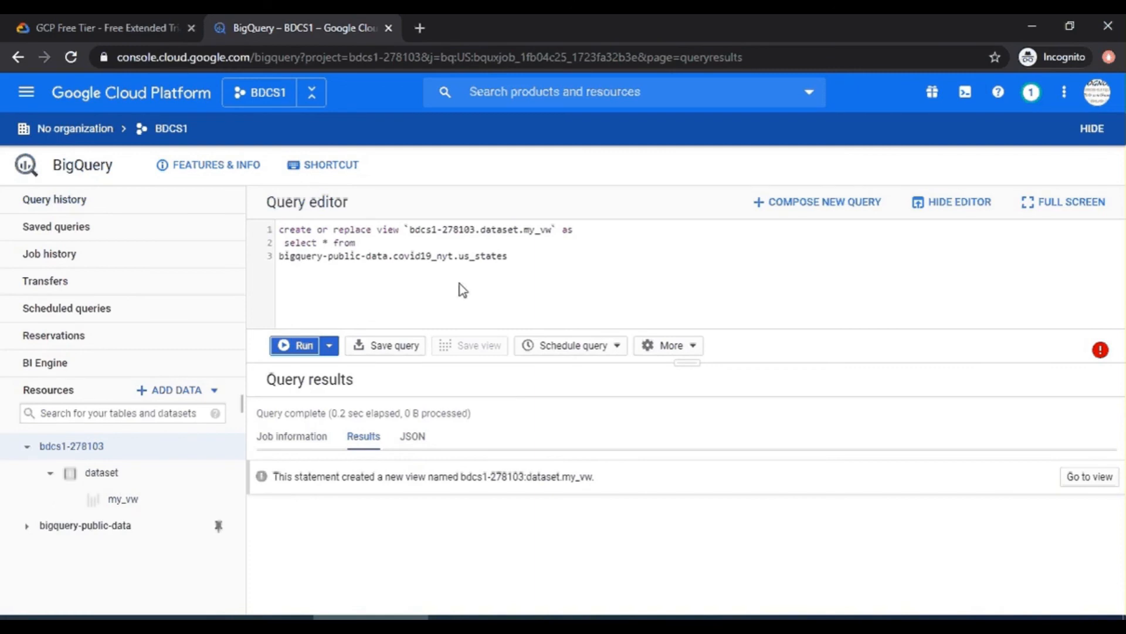
click(500, 269)
drag(406, 229, 558, 230)
key(ctrl+c)
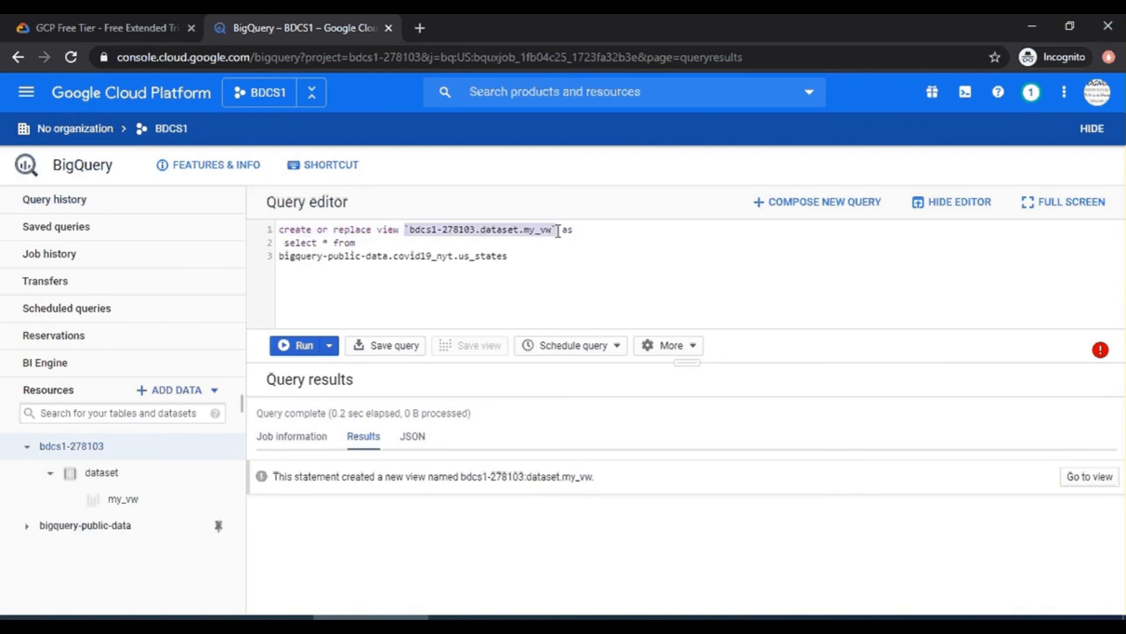
- Reduce the query to SELECT * FROM bdcs1-278103.dataset.my_vw and run it
click(539, 248)
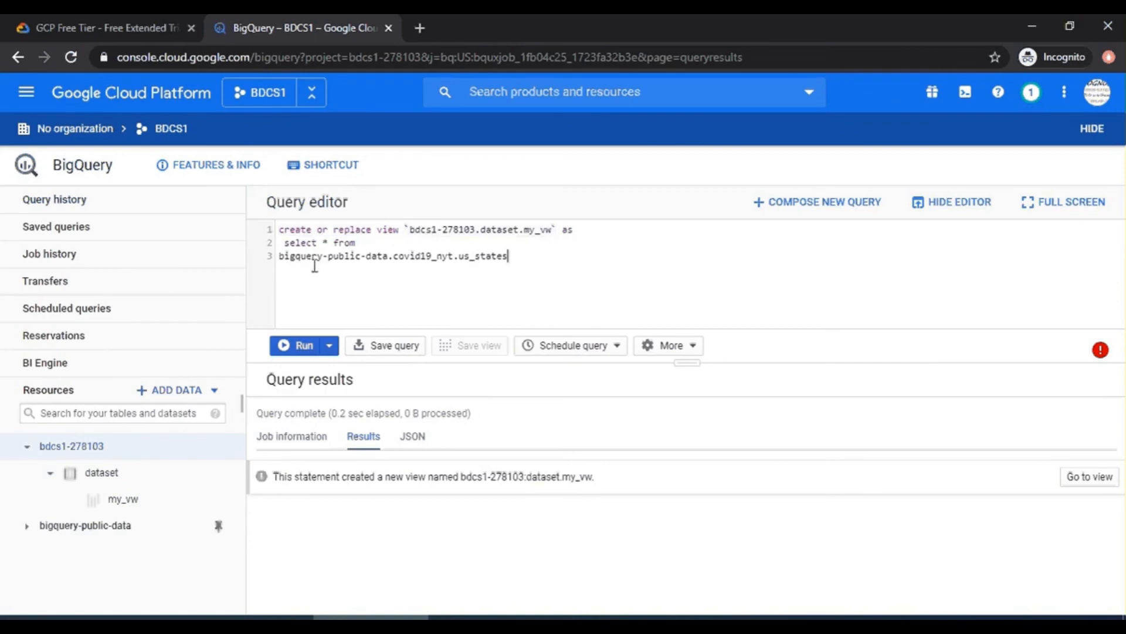
triple_click(285, 258)
key(ctrl+v)
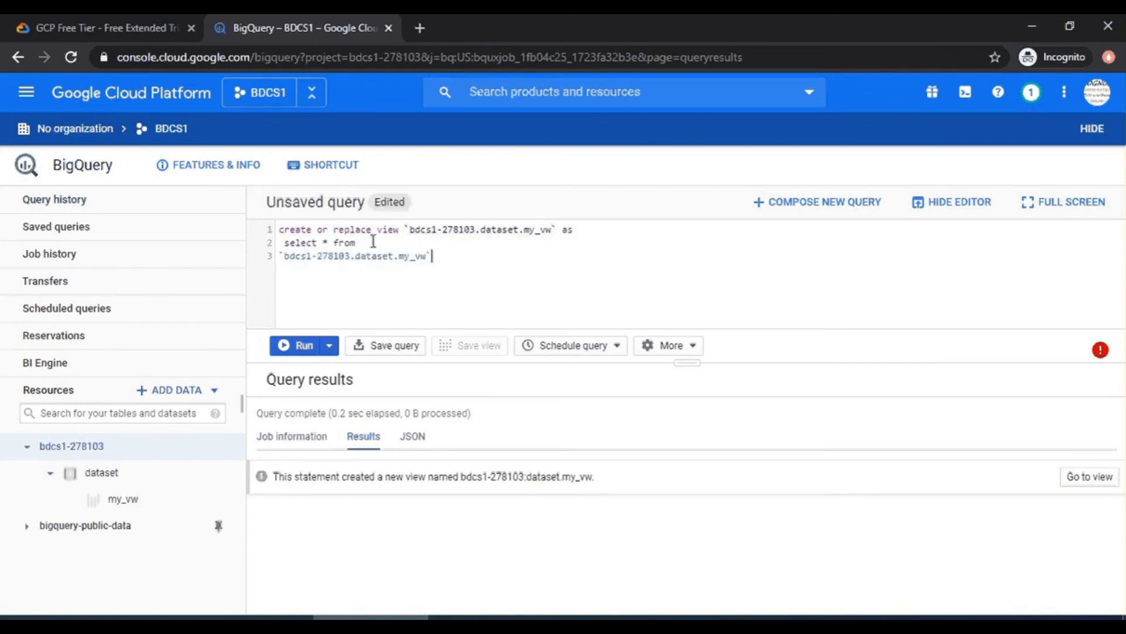
drag(577, 230, 271, 230)
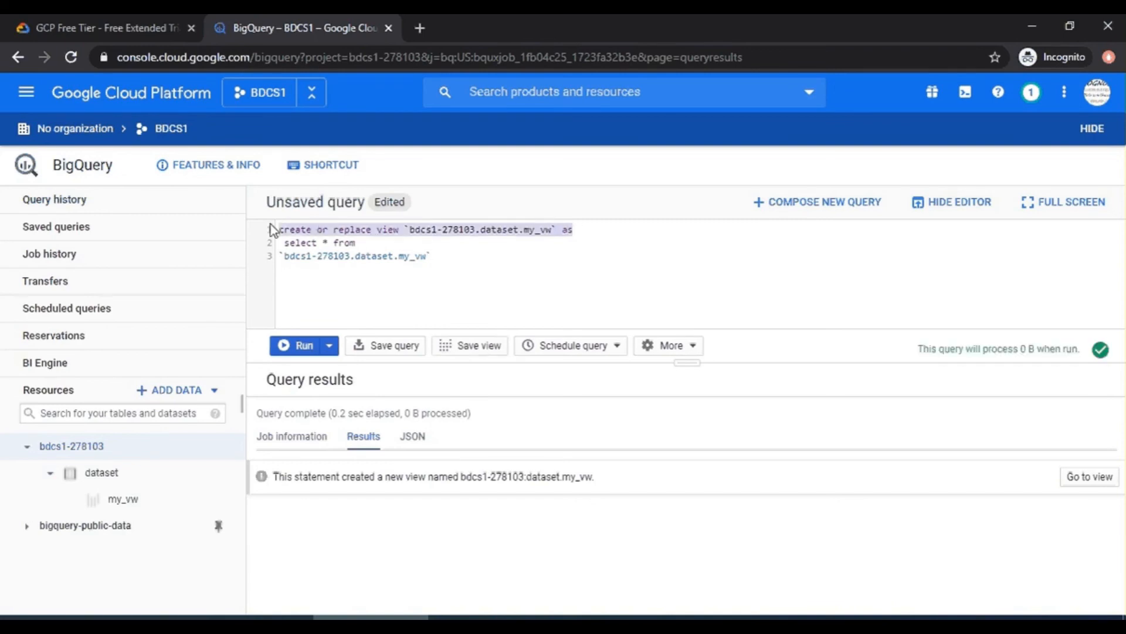
key(Delete)
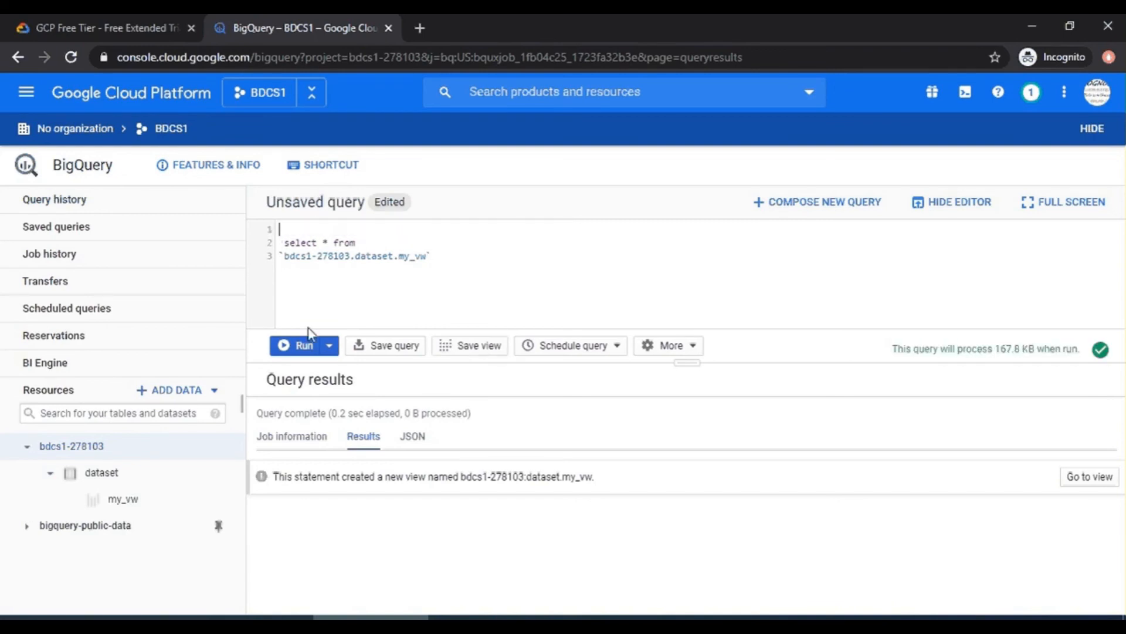
click(296, 348)
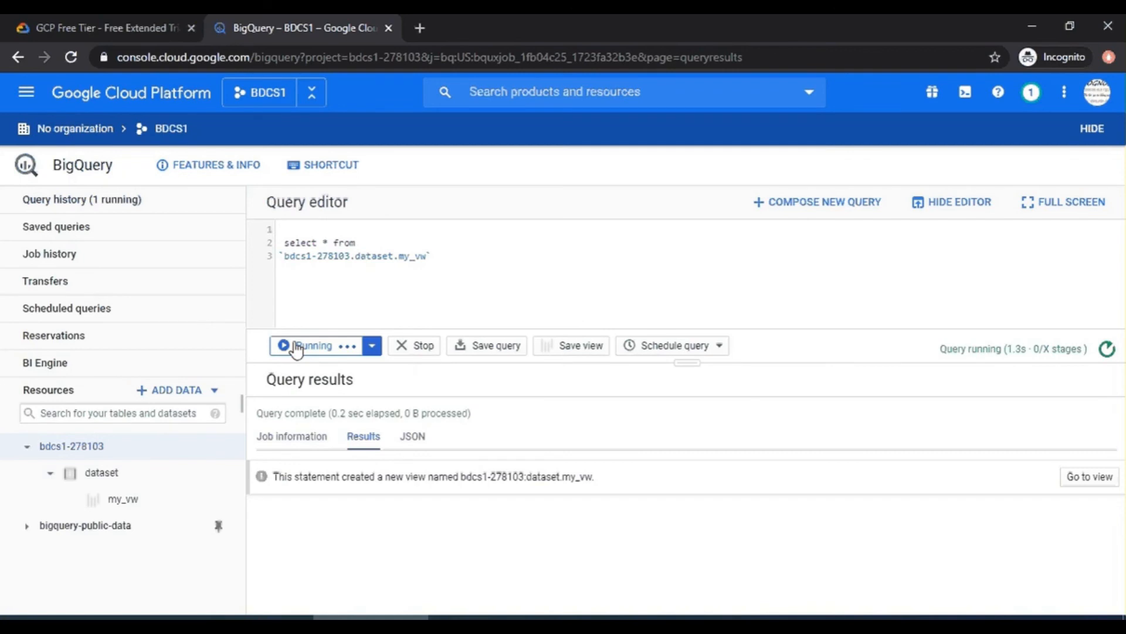